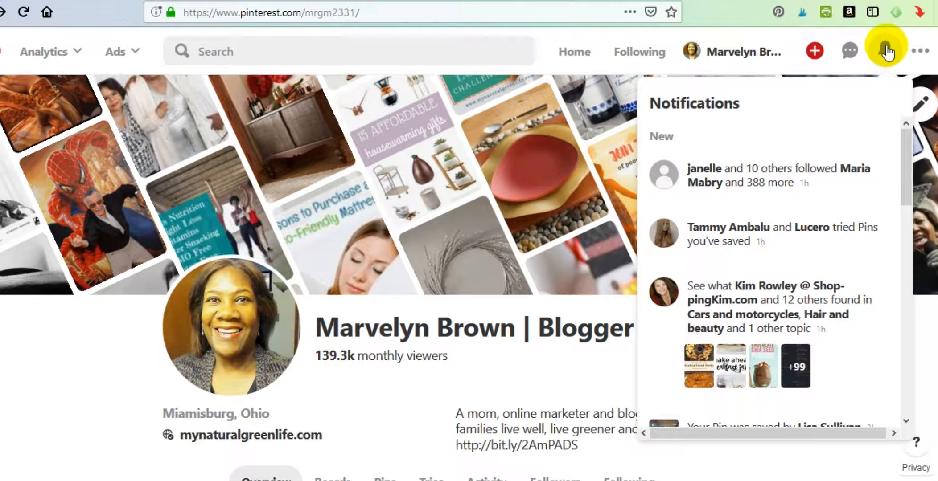
Review the Pinterest notifications about new followers, saved Pins, new boards and group board activity
{"action": "scroll", "coordinate": [724, 214], "scroll_direction": "down", "scroll_amount": 2}
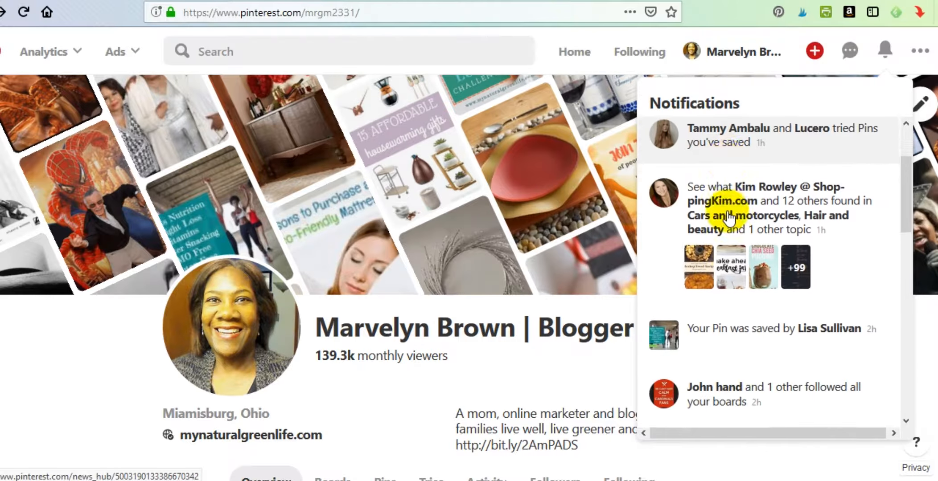
{"action": "scroll", "coordinate": [727, 218], "scroll_direction": "down", "scroll_amount": 12}
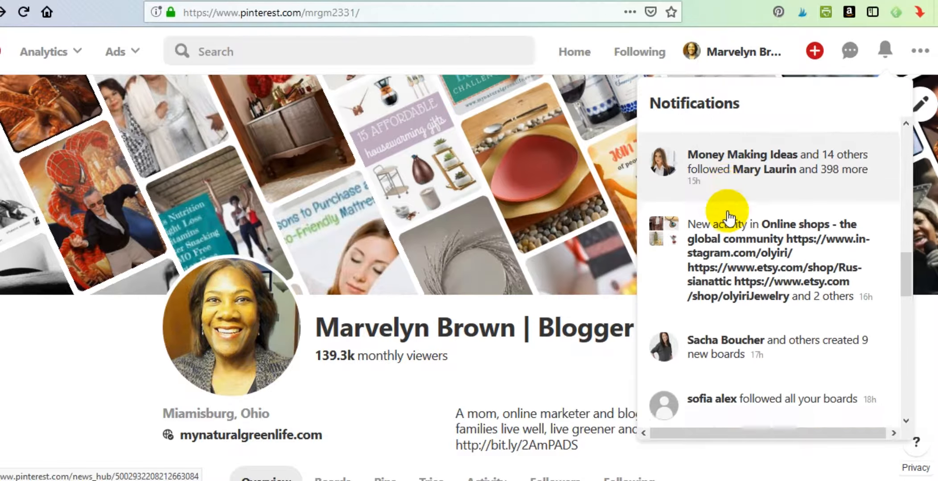
{"action": "scroll", "coordinate": [727, 219], "scroll_direction": "down", "scroll_amount": 15}
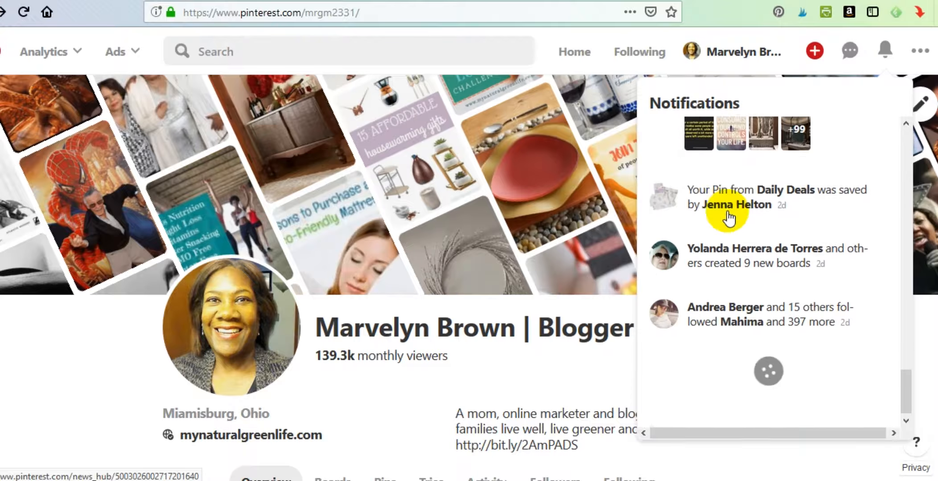
{"action": "scroll", "coordinate": [729, 218], "scroll_direction": "down", "scroll_amount": 5}
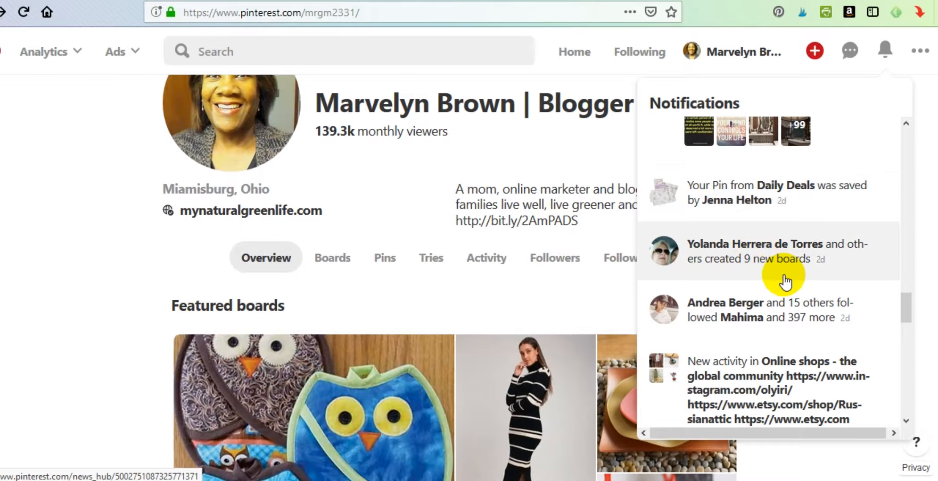
{"action": "scroll", "coordinate": [780, 278], "scroll_direction": "down", "scroll_amount": 5}
{"action": "scroll", "coordinate": [385, 272], "scroll_direction": "up", "scroll_amount": 5}
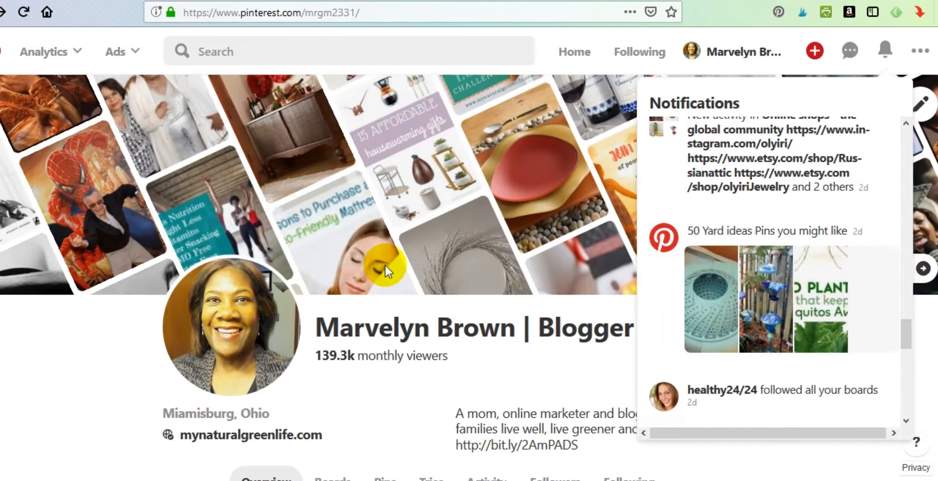
{"action": "scroll", "coordinate": [779, 247], "scroll_direction": "down", "scroll_amount": 4}
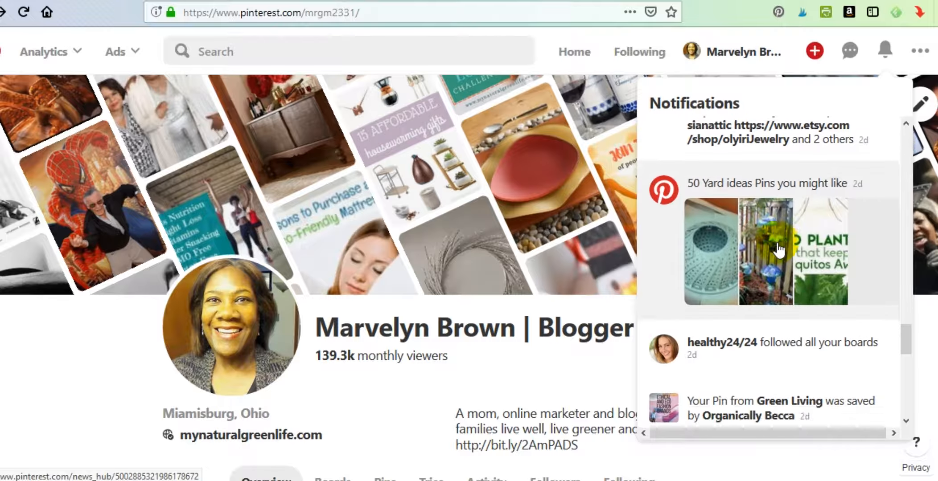
{"action": "scroll", "coordinate": [779, 250], "scroll_direction": "down", "scroll_amount": 10}
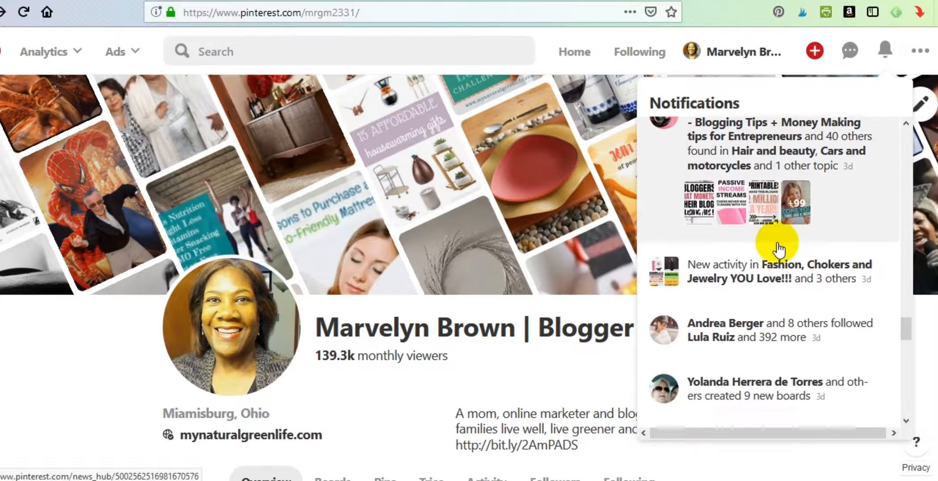
{"action": "scroll", "coordinate": [779, 249], "scroll_direction": "down", "scroll_amount": 5}
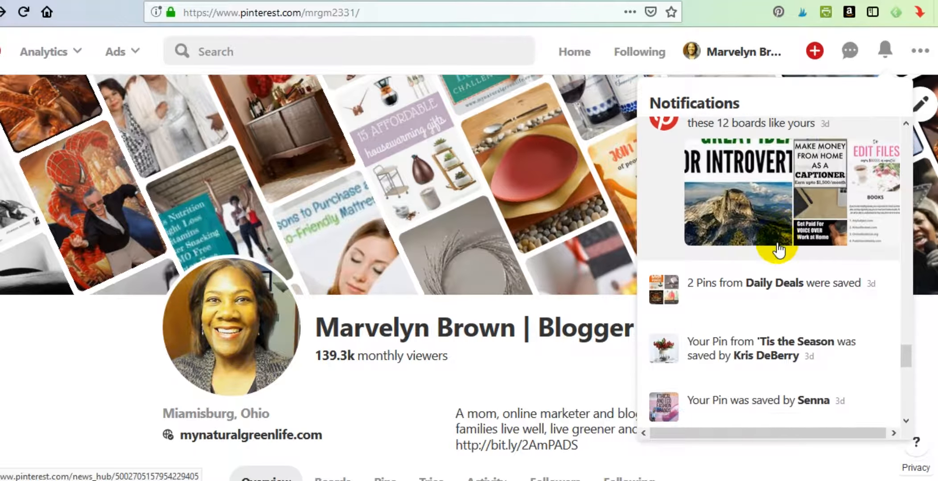
{"action": "scroll", "coordinate": [779, 248], "scroll_direction": "up", "scroll_amount": 3}
{"action": "scroll", "coordinate": [778, 249], "scroll_direction": "up", "scroll_amount": 15}
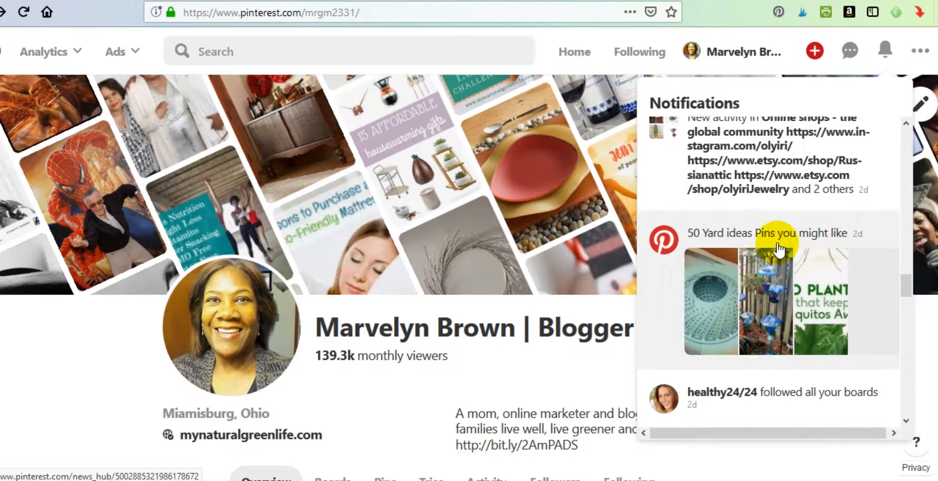
{"action": "scroll", "coordinate": [779, 249], "scroll_direction": "up", "scroll_amount": 10}
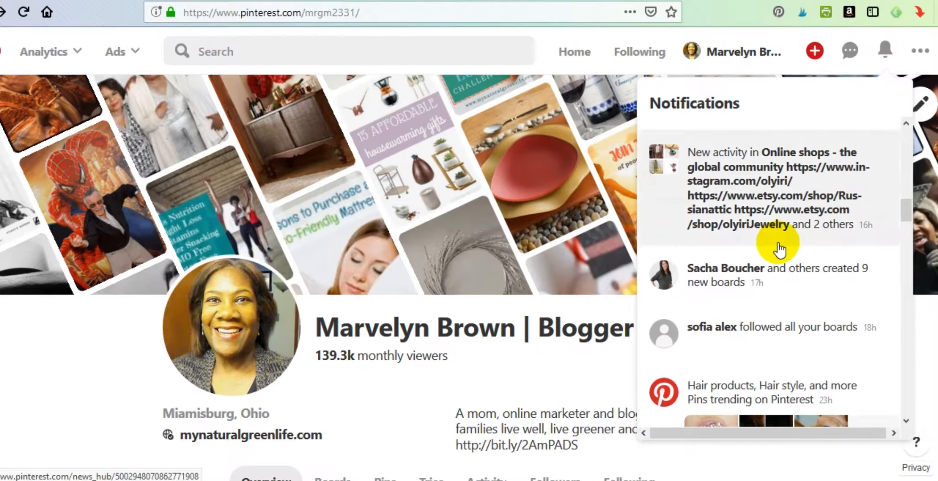
{"action": "scroll", "coordinate": [779, 249], "scroll_direction": "up", "scroll_amount": 8}
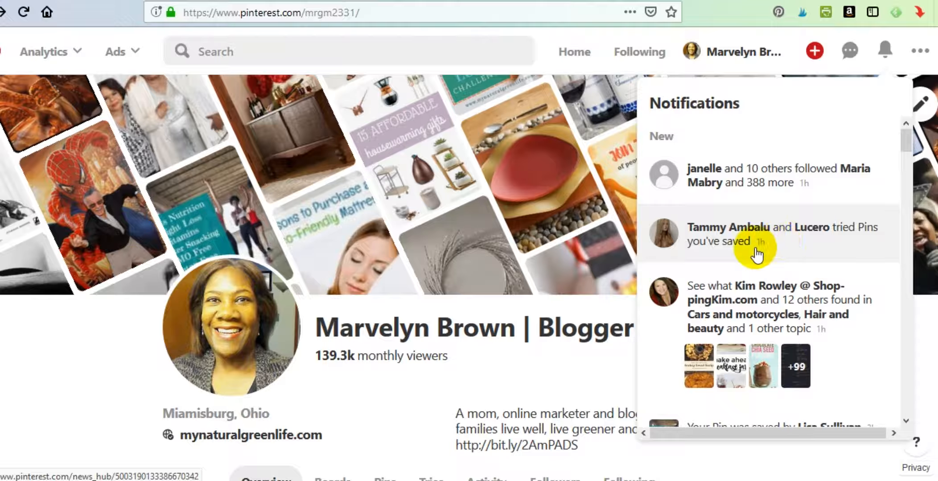
Find the notification about the new Peanut Butter board and open the profile of the person who created it
{"action": "scroll", "coordinate": [757, 254], "scroll_direction": "down", "scroll_amount": 3}
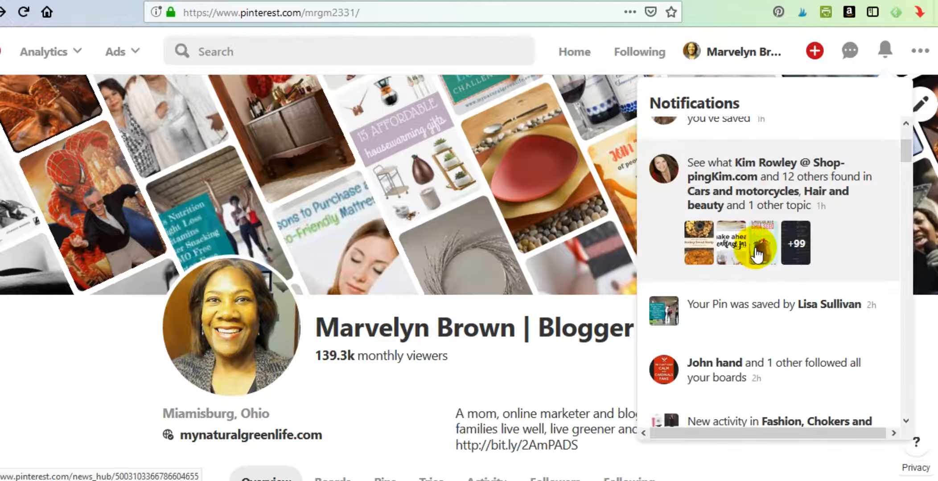
{"action": "scroll", "coordinate": [757, 254], "scroll_direction": "down", "scroll_amount": 6}
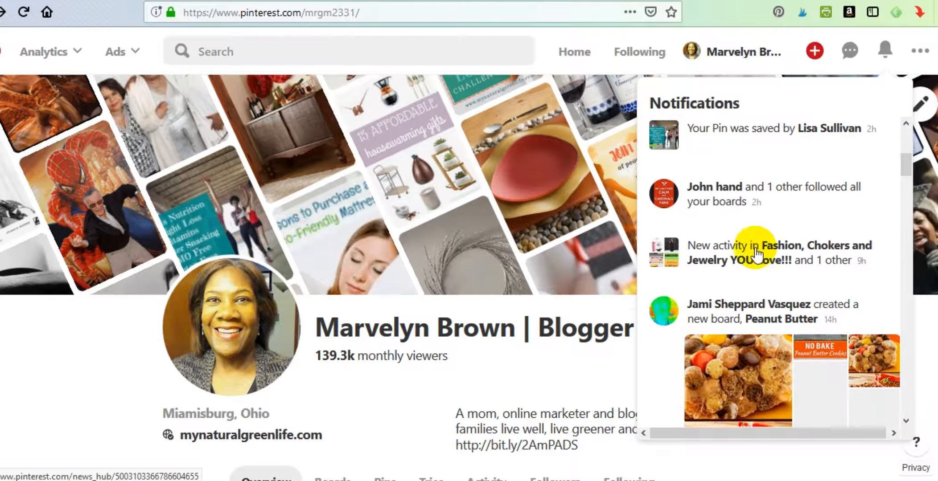
{"action": "scroll", "coordinate": [757, 254], "scroll_direction": "up", "scroll_amount": 2}
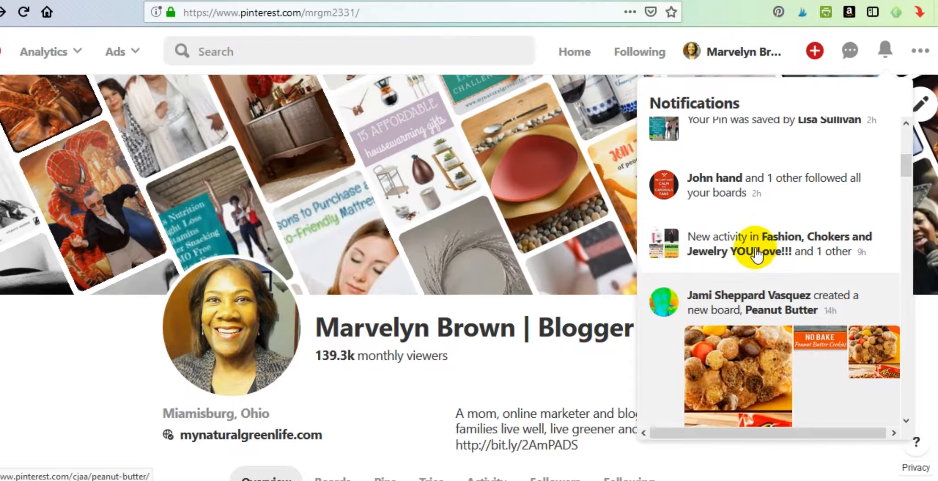
{"action": "left_click", "coordinate": [747, 295]}
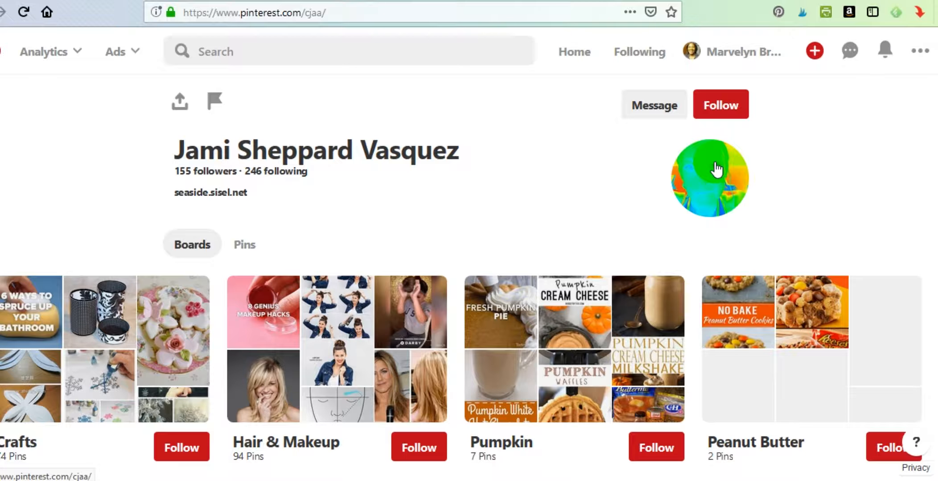
Check which boards the Peanut Butter board's creator has and follow the whole profile
{"action": "scroll", "coordinate": [477, 277], "scroll_direction": "down", "scroll_amount": 5}
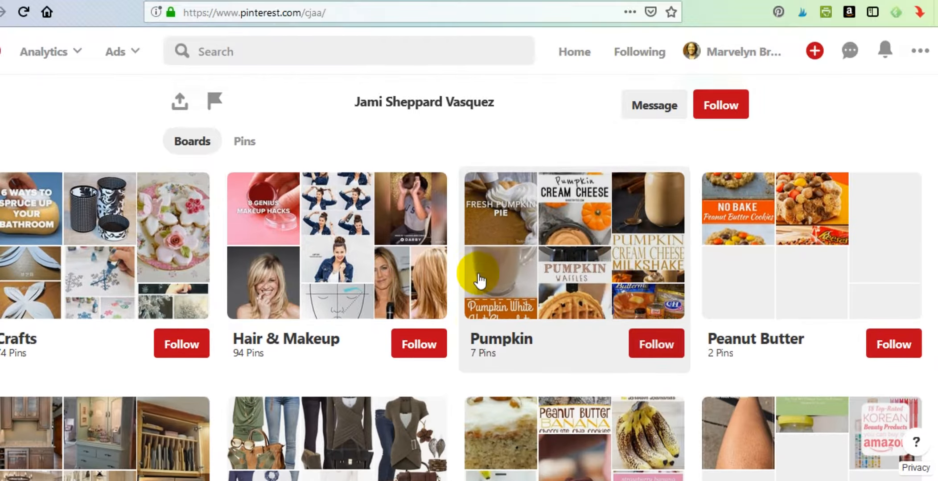
{"action": "scroll", "coordinate": [478, 279], "scroll_direction": "up", "scroll_amount": 3}
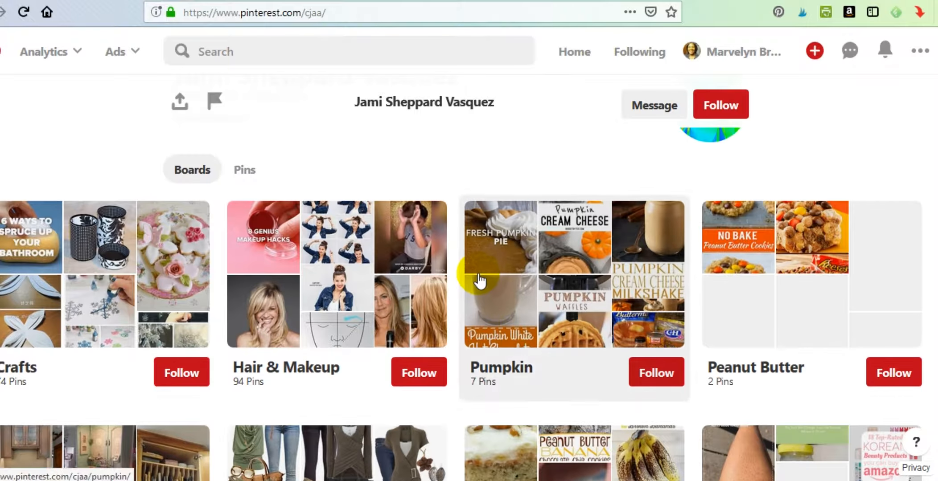
{"action": "scroll", "coordinate": [479, 280], "scroll_direction": "down", "scroll_amount": 2}
{"action": "scroll", "coordinate": [479, 280], "scroll_direction": "down", "scroll_amount": 5}
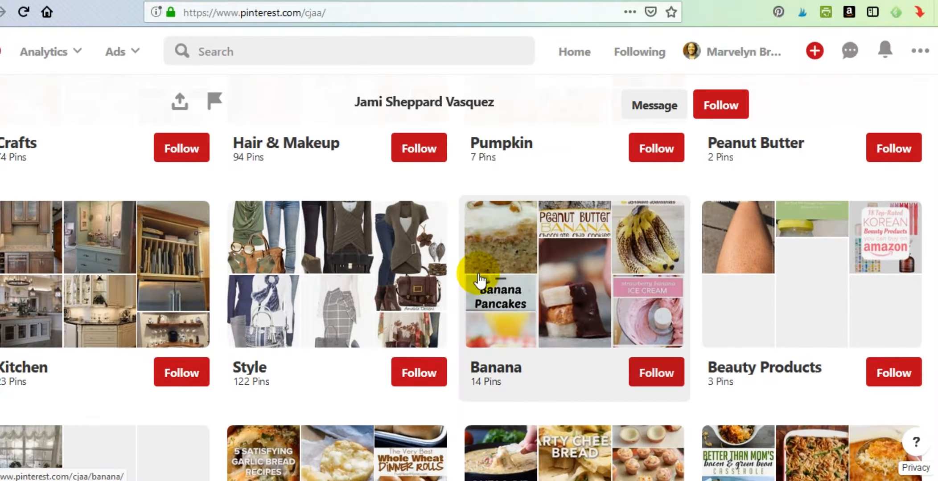
{"action": "scroll", "coordinate": [479, 279], "scroll_direction": "down", "scroll_amount": 7}
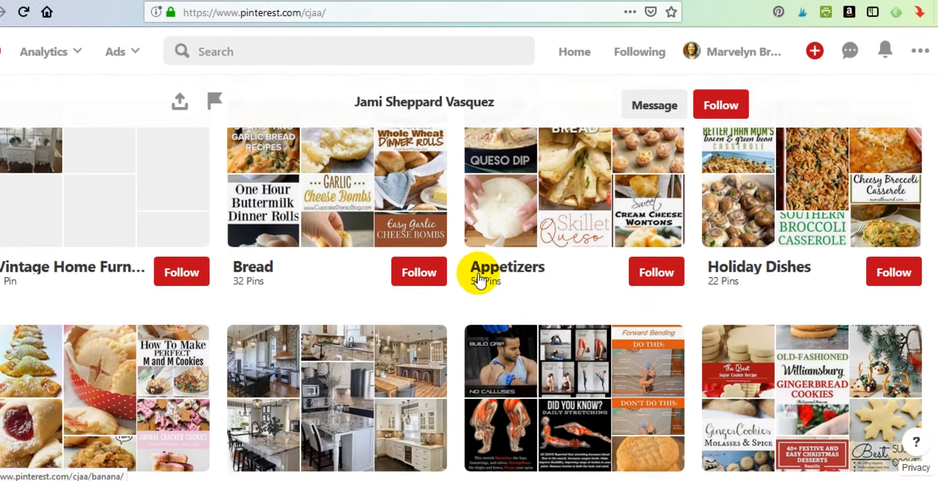
{"action": "scroll", "coordinate": [479, 279], "scroll_direction": "down", "scroll_amount": 4}
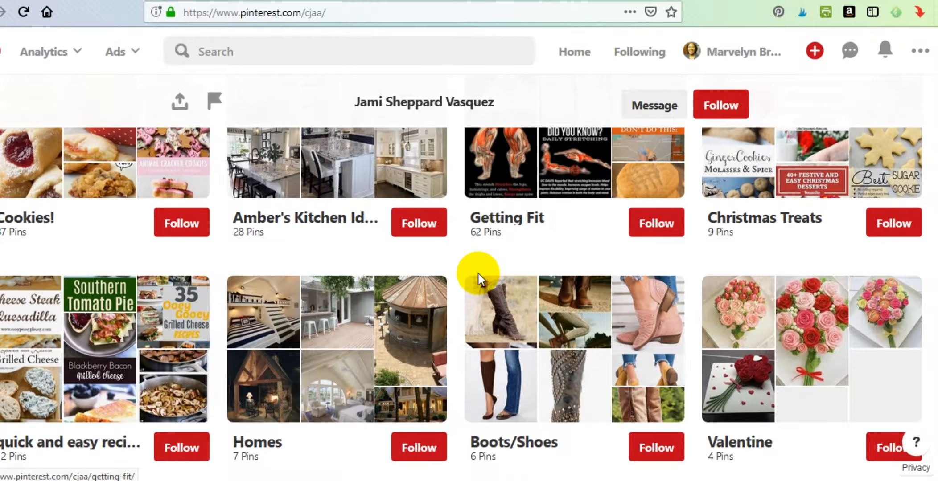
{"action": "scroll", "coordinate": [479, 280], "scroll_direction": "down", "scroll_amount": 8}
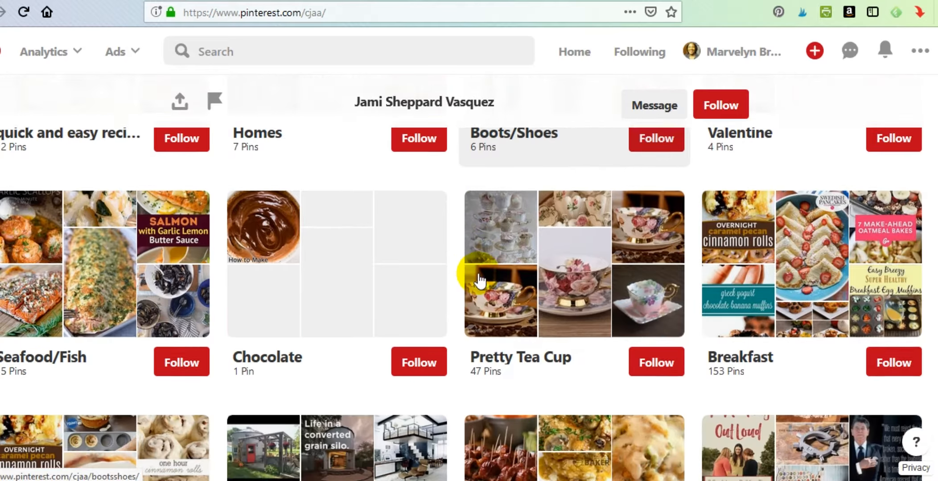
{"action": "scroll", "coordinate": [479, 277], "scroll_direction": "up", "scroll_amount": 18}
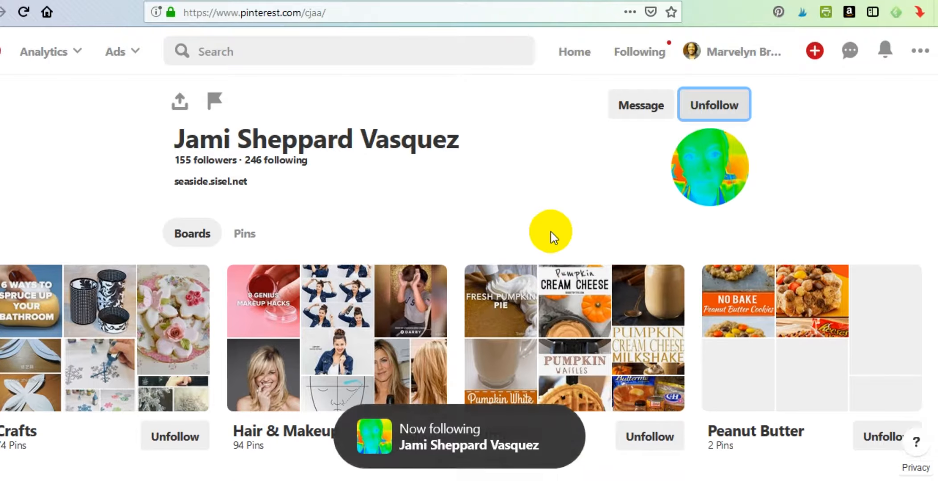
Open the Style board from the followed profile's boards
{"action": "scroll", "coordinate": [552, 237], "scroll_direction": "down", "scroll_amount": 3}
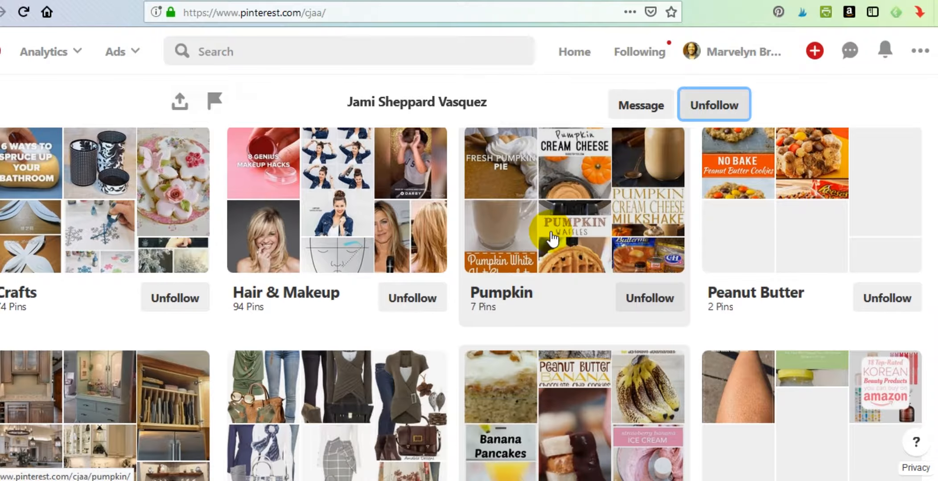
{"action": "scroll", "coordinate": [553, 239], "scroll_direction": "down", "scroll_amount": 5}
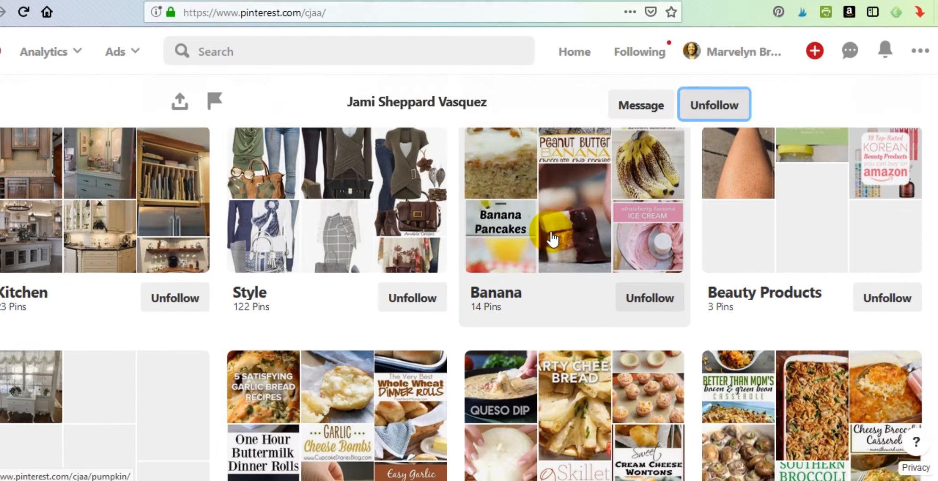
{"action": "scroll", "coordinate": [552, 239], "scroll_direction": "up", "scroll_amount": 7}
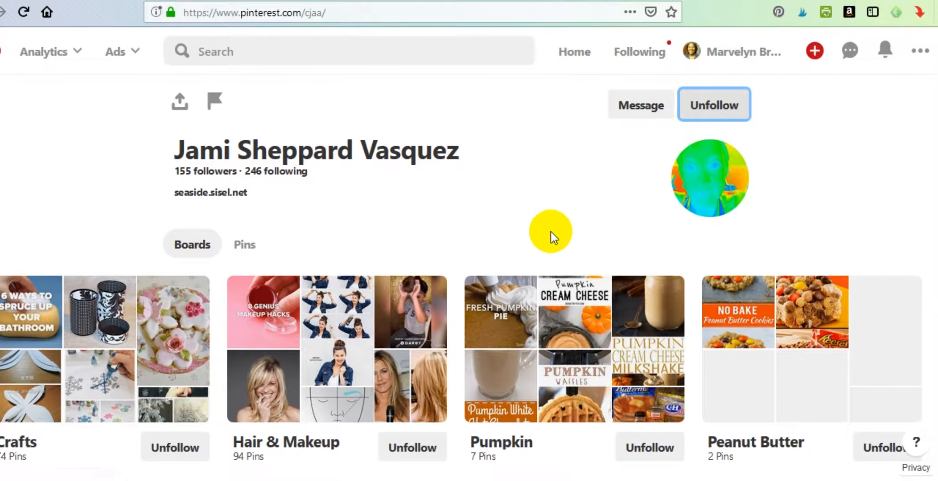
{"action": "scroll", "coordinate": [552, 237], "scroll_direction": "down", "scroll_amount": 3}
{"action": "scroll", "coordinate": [551, 232], "scroll_direction": "down", "scroll_amount": 4}
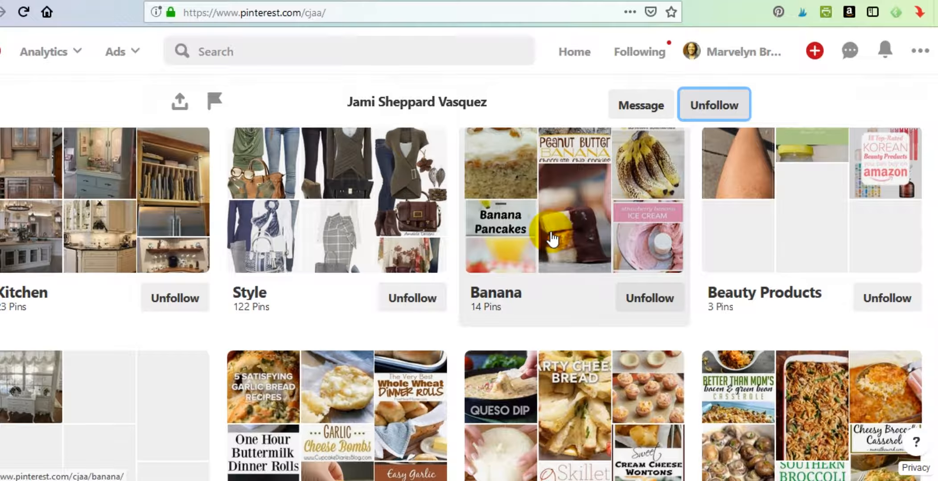
{"action": "scroll", "coordinate": [551, 238], "scroll_direction": "up", "scroll_amount": 3}
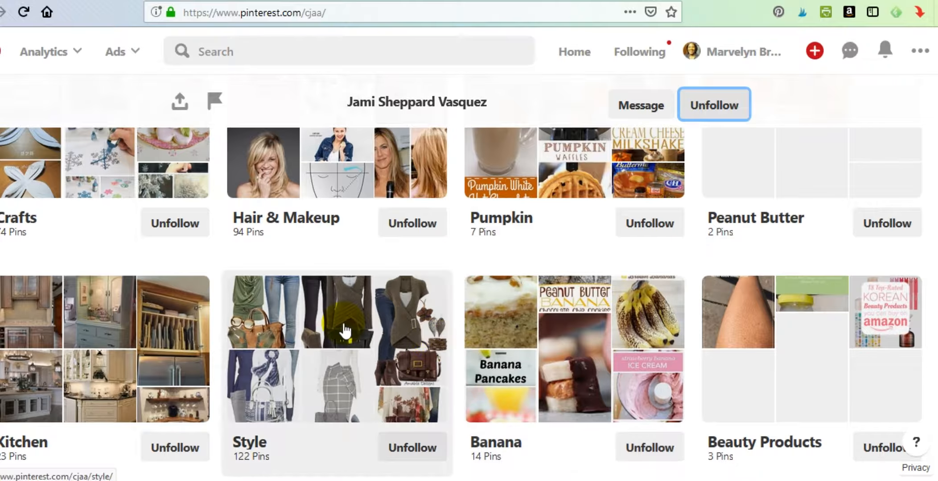
{"action": "left_click", "coordinate": [345, 328]}
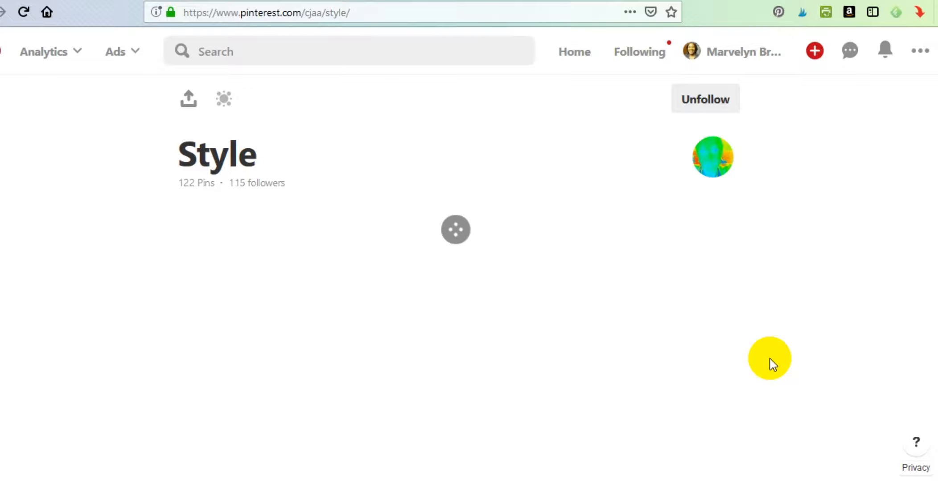
Examine the outfit Pins on the Style board for content worth saving
{"action": "scroll", "coordinate": [770, 358], "scroll_direction": "down", "scroll_amount": 10}
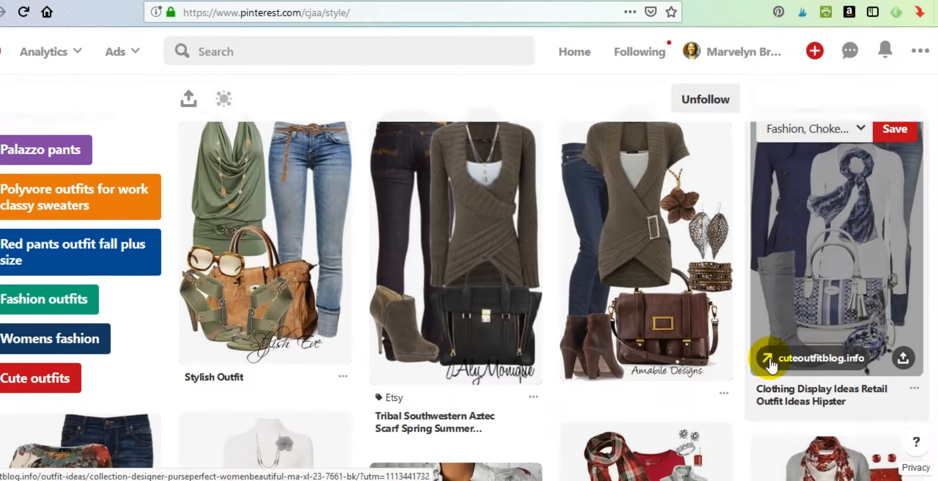
{"action": "scroll", "coordinate": [769, 358], "scroll_direction": "down", "scroll_amount": 10}
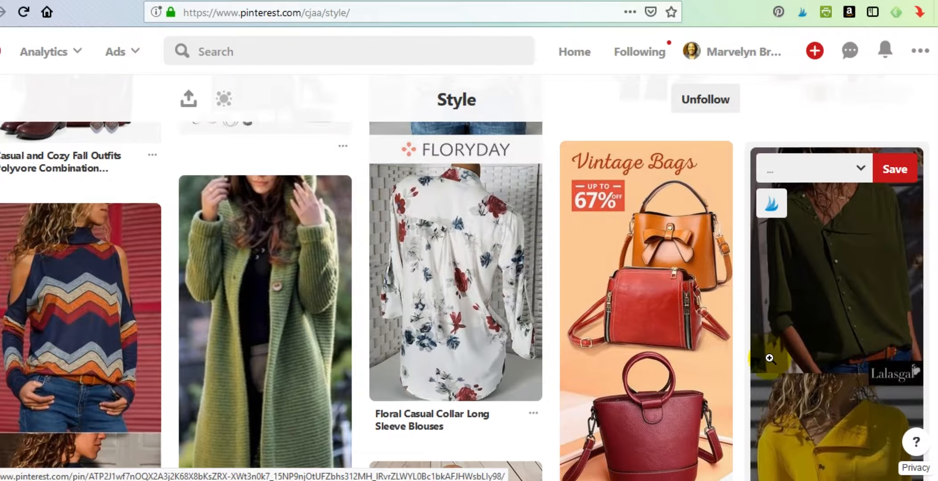
{"action": "scroll", "coordinate": [770, 358], "scroll_direction": "down", "scroll_amount": 15}
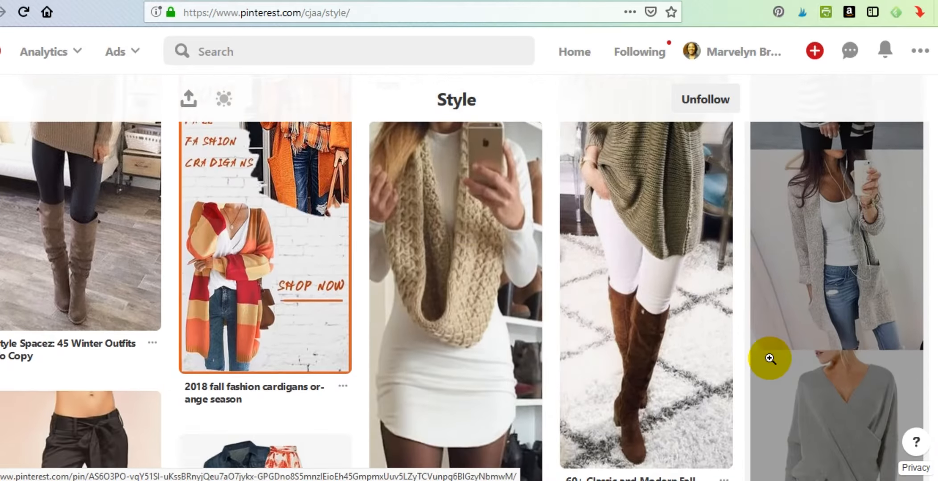
{"action": "scroll", "coordinate": [770, 358], "scroll_direction": "down", "scroll_amount": 15}
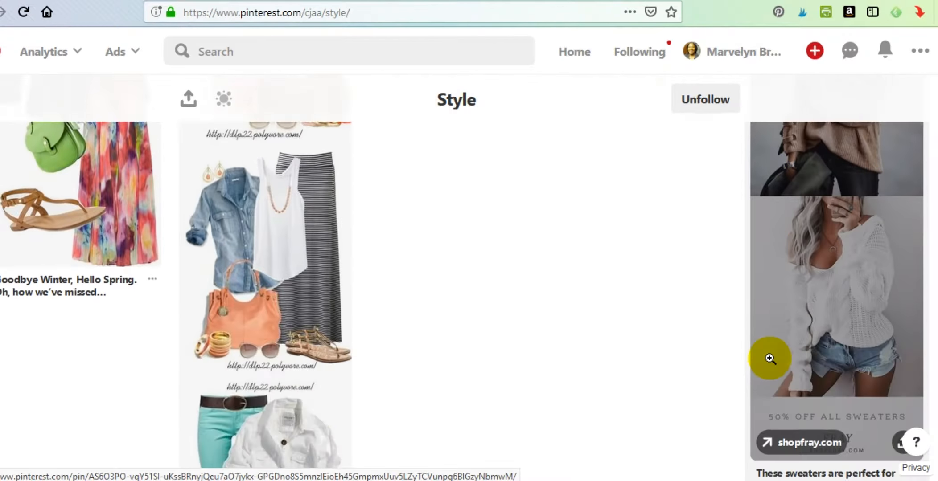
{"action": "scroll", "coordinate": [770, 358], "scroll_direction": "up", "scroll_amount": 20}
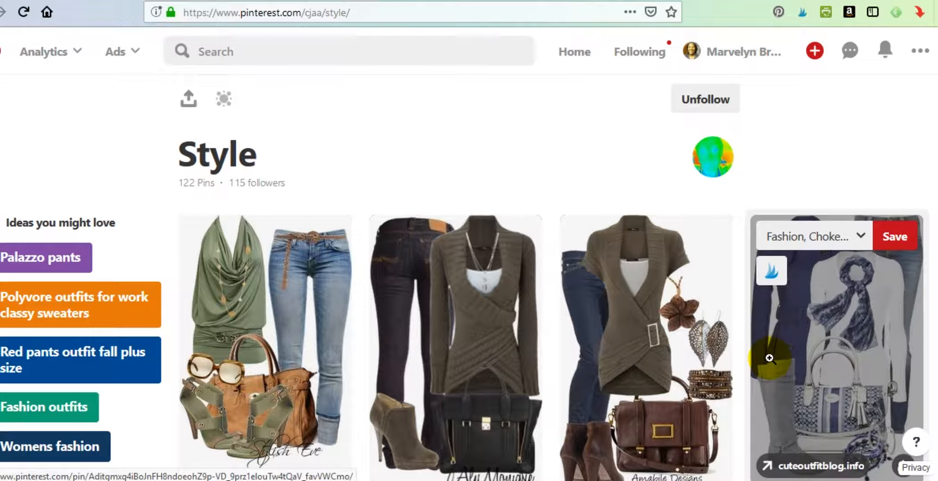
{"action": "scroll", "coordinate": [762, 384], "scroll_direction": "down", "scroll_amount": 7}
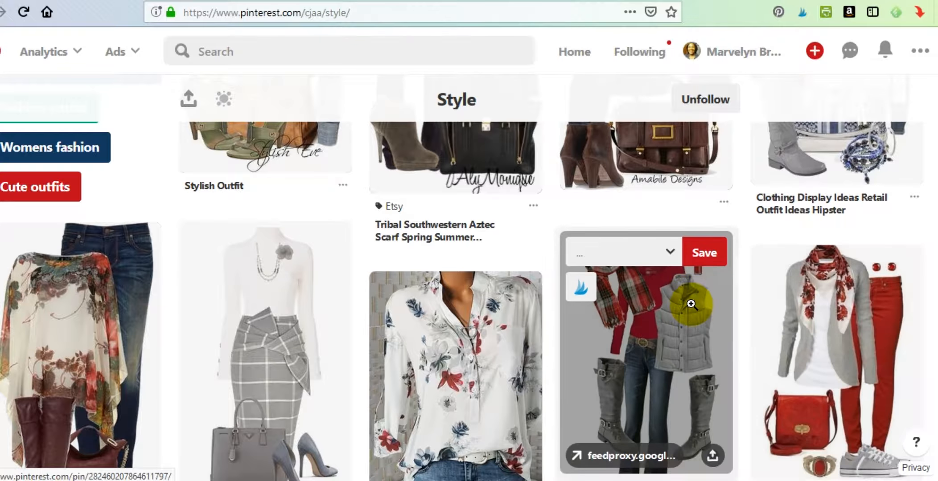
{"action": "scroll", "coordinate": [695, 299], "scroll_direction": "up", "scroll_amount": 6}
{"action": "scroll", "coordinate": [691, 304], "scroll_direction": "down", "scroll_amount": 2}
{"action": "scroll", "coordinate": [691, 305], "scroll_direction": "down", "scroll_amount": 8}
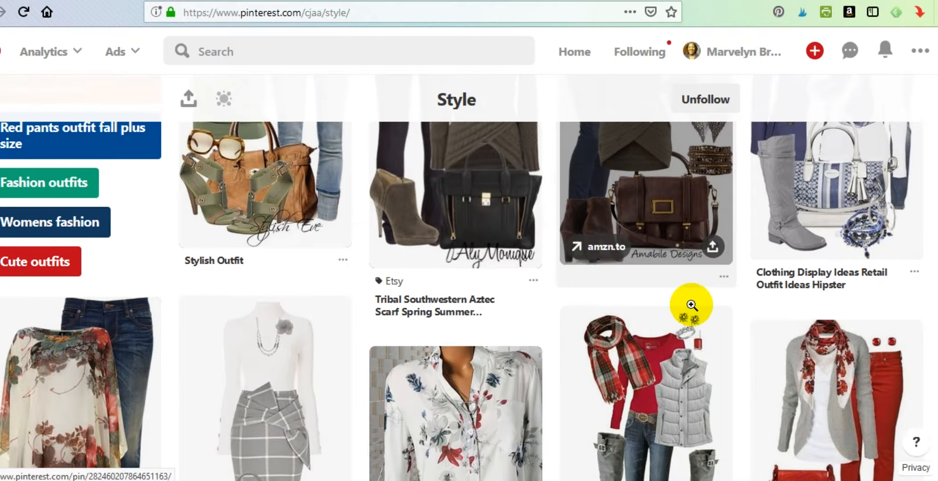
Launch Tailwind Publisher on the Style board to choose Pins for scheduling
{"action": "scroll", "coordinate": [690, 305], "scroll_direction": "up", "scroll_amount": 5}
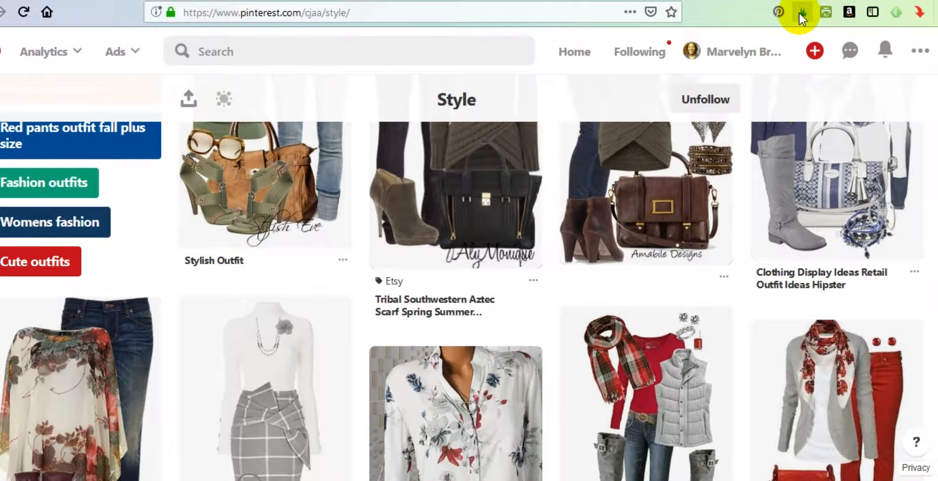
{"action": "left_click", "coordinate": [801, 15]}
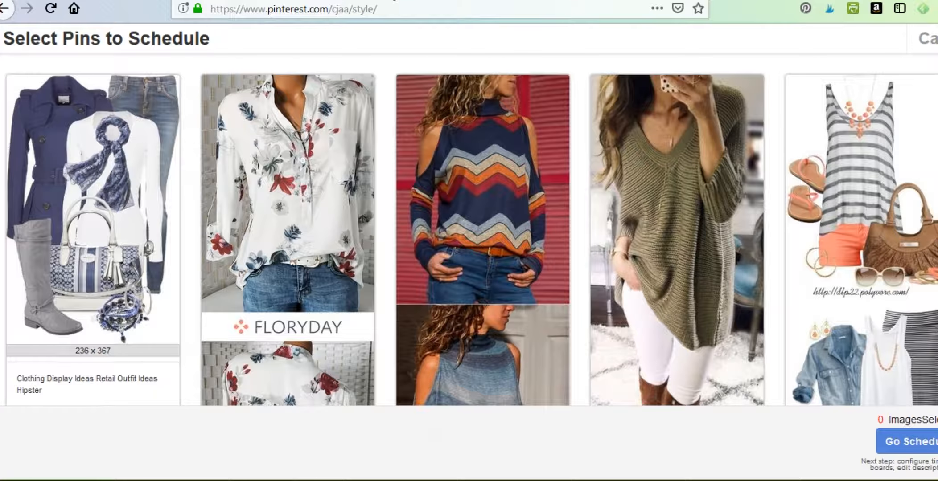
Examine the Style board's images offered for scheduling, from the first Pins down to the last ones and back
{"action": "scroll", "coordinate": [554, 178], "scroll_direction": "down", "scroll_amount": 10}
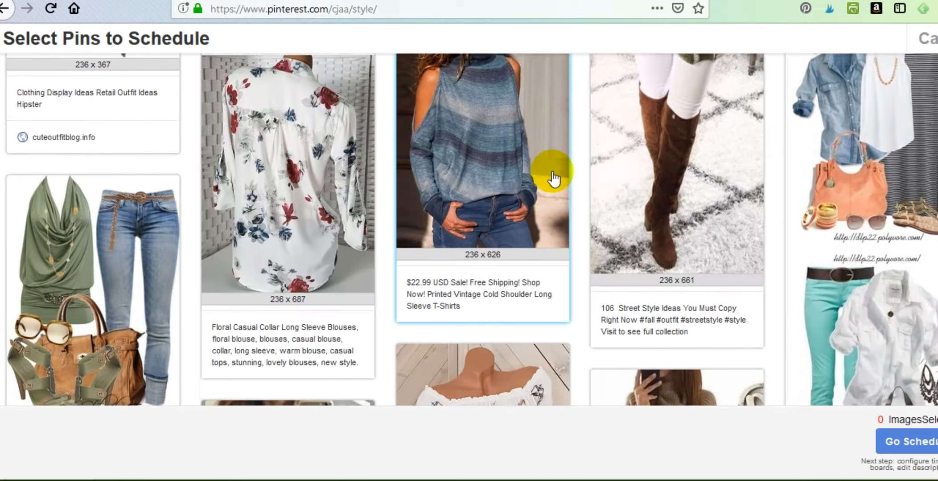
{"action": "scroll", "coordinate": [554, 178], "scroll_direction": "down", "scroll_amount": 10}
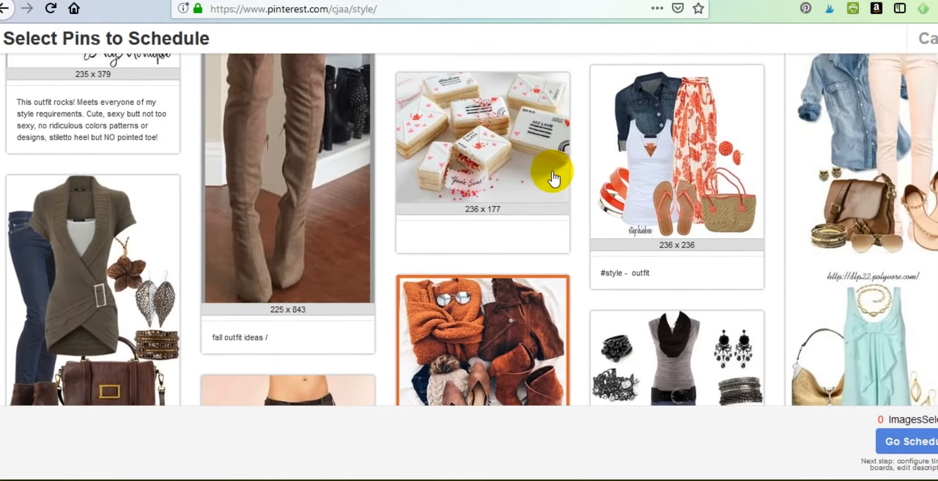
{"action": "scroll", "coordinate": [554, 178], "scroll_direction": "down", "scroll_amount": 10}
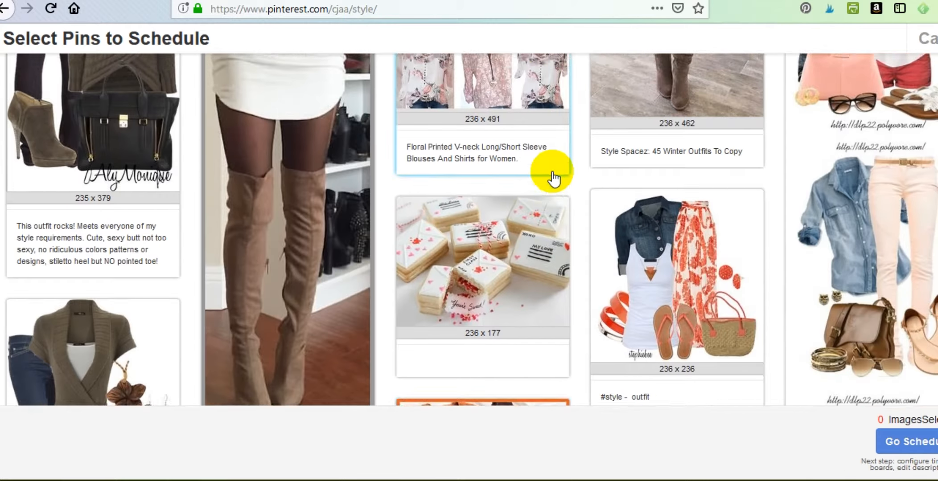
{"action": "scroll", "coordinate": [554, 178], "scroll_direction": "up", "scroll_amount": 2}
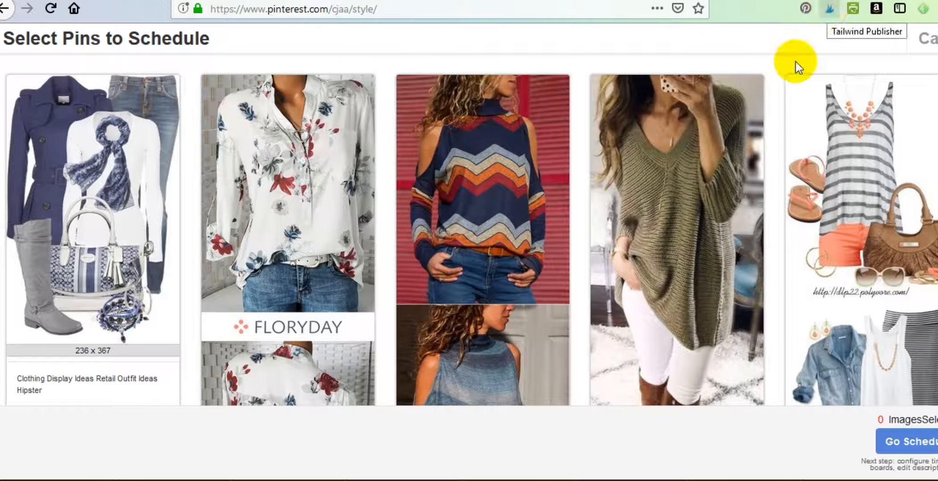
{"action": "scroll", "coordinate": [230, 138], "scroll_direction": "down", "scroll_amount": 15}
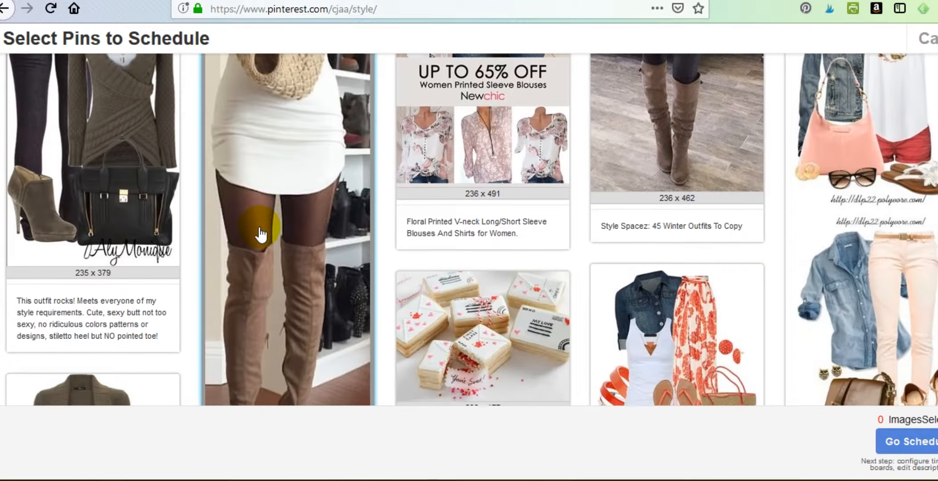
{"action": "scroll", "coordinate": [261, 232], "scroll_direction": "down", "scroll_amount": 15}
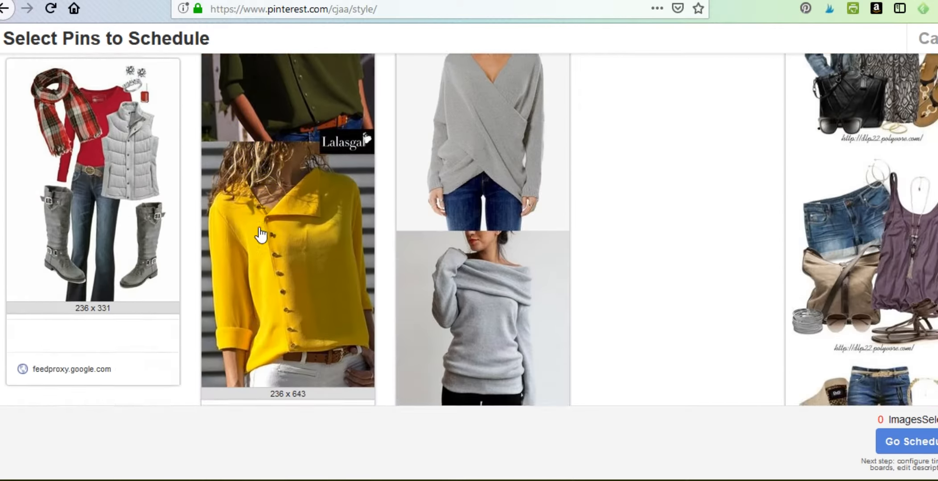
{"action": "scroll", "coordinate": [261, 233], "scroll_direction": "down", "scroll_amount": 10}
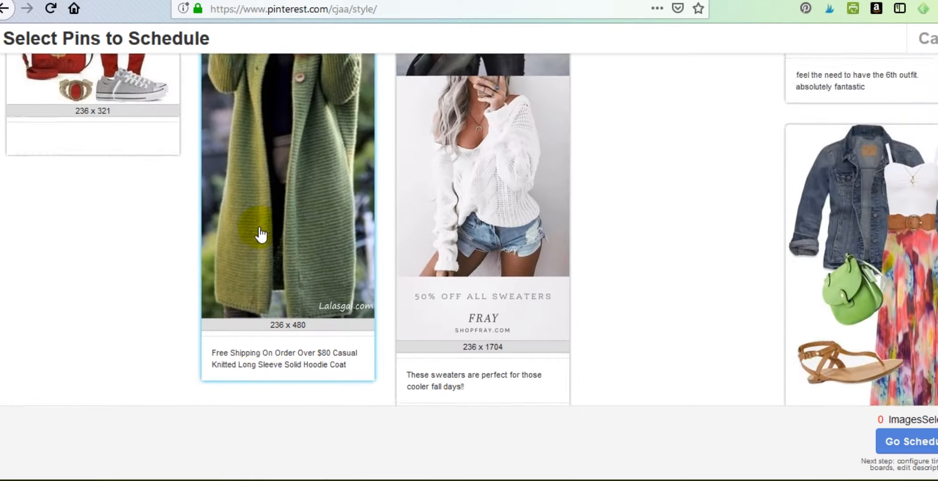
{"action": "scroll", "coordinate": [261, 233], "scroll_direction": "up", "scroll_amount": 10}
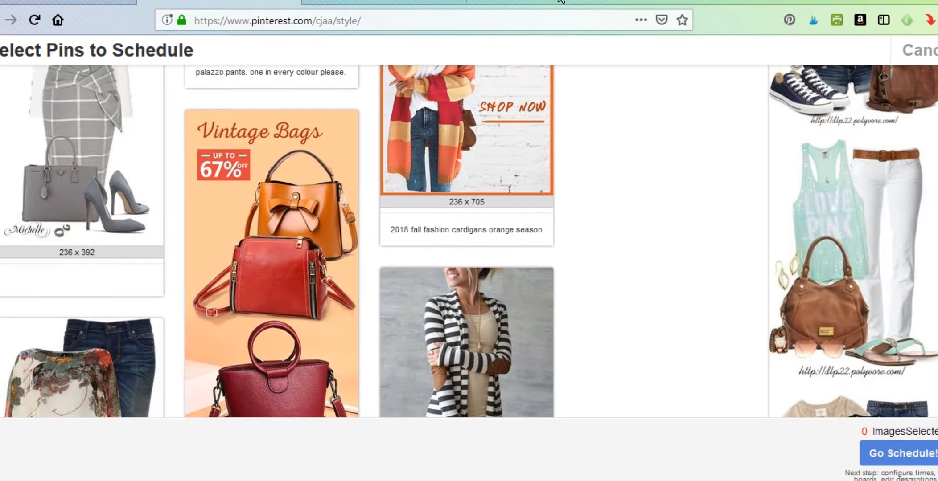
{"action": "scroll", "coordinate": [553, 253], "scroll_direction": "up", "scroll_amount": 10}
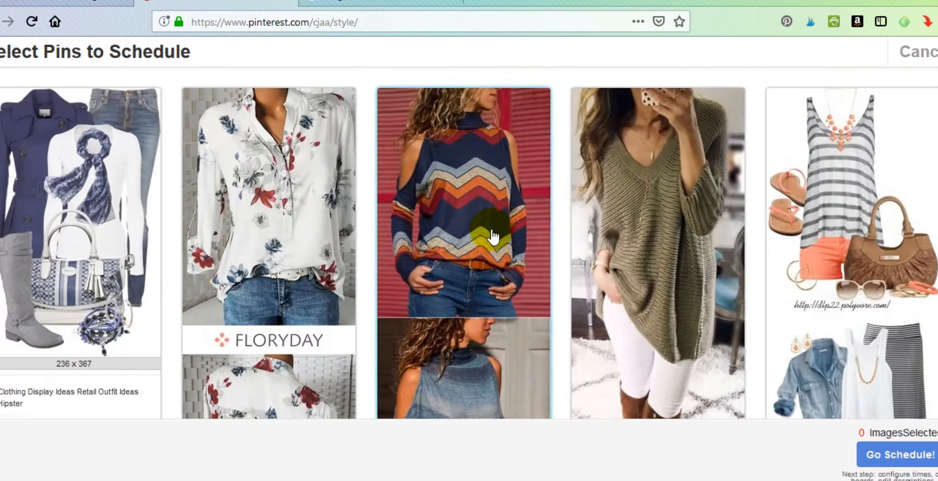
Select the cold-shoulder sweater, navy trench coat, olive knit sweater, tall Polyvore outfit collage and green draped top Pins for scheduling
{"action": "left_click", "coordinate": [455, 218]}
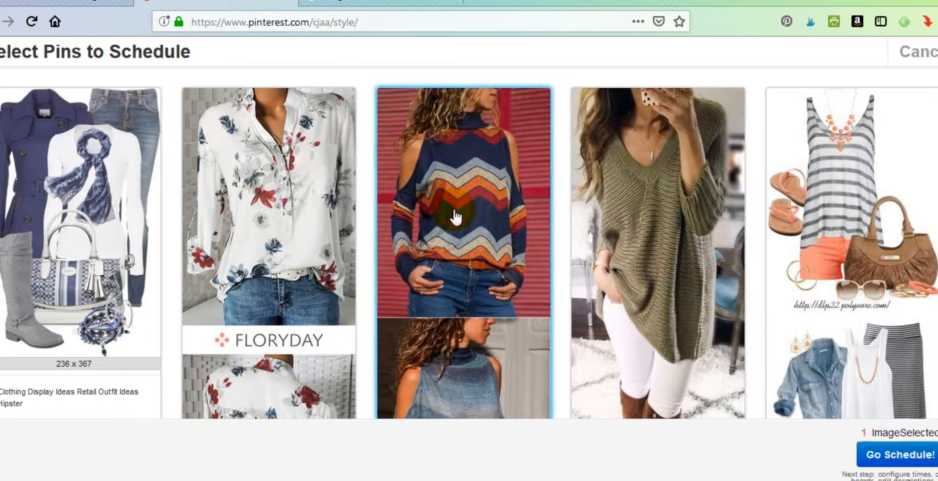
{"action": "left_click", "coordinate": [43, 243]}
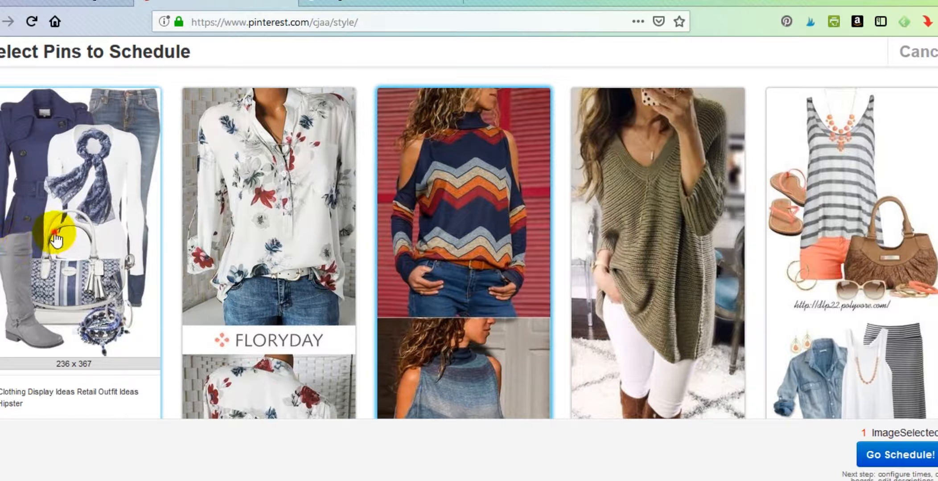
{"action": "left_click", "coordinate": [661, 237]}
{"action": "scroll", "coordinate": [793, 237], "scroll_direction": "down", "scroll_amount": 2}
{"action": "scroll", "coordinate": [798, 241], "scroll_direction": "down", "scroll_amount": 4}
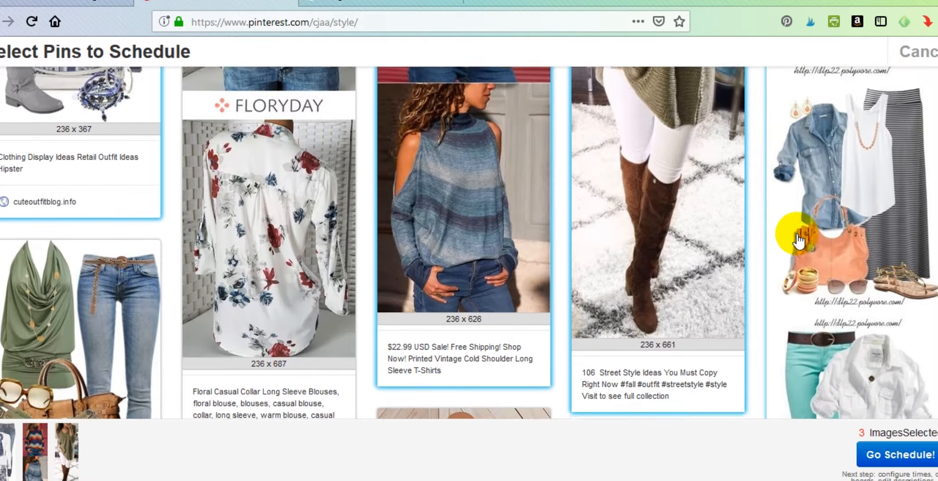
{"action": "left_click", "coordinate": [798, 238]}
{"action": "left_click", "coordinate": [115, 300]}
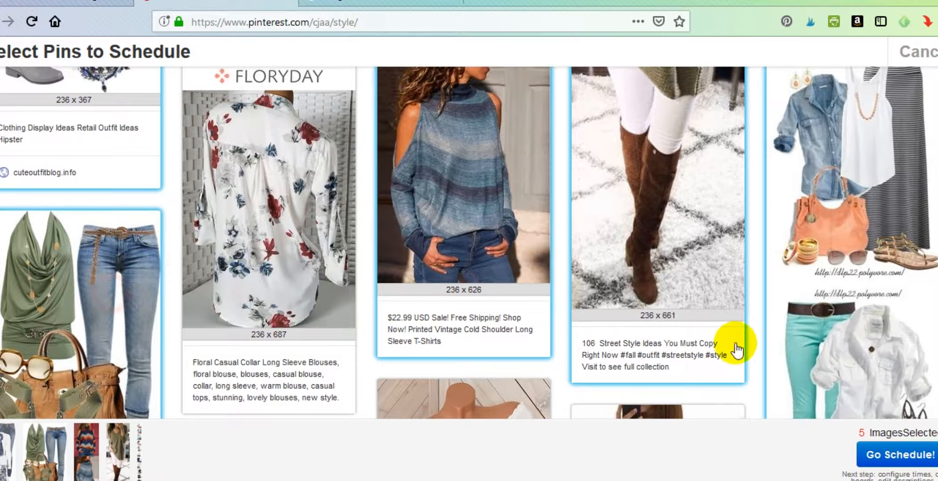
Add the turtleneck with tall boots and the chunky scarf with white skirt Pins, and deselect the tall outfit collage
{"action": "scroll", "coordinate": [766, 353], "scroll_direction": "down", "scroll_amount": 7}
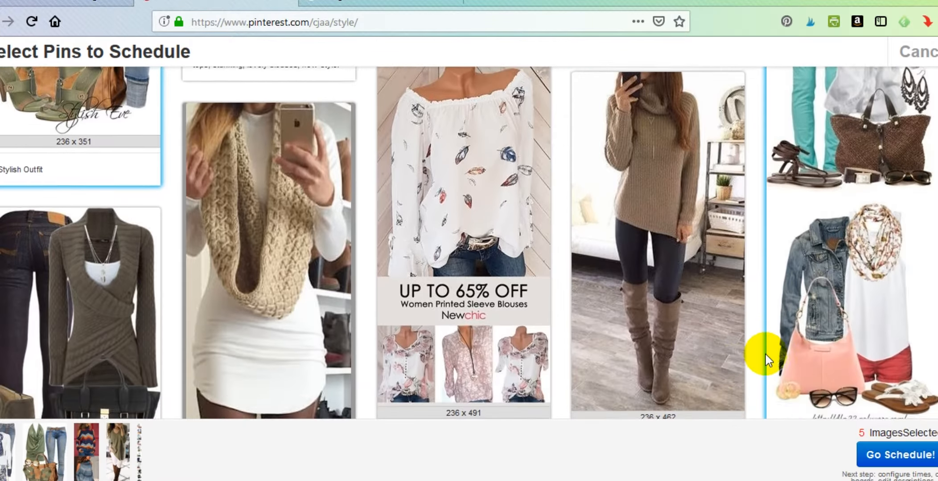
{"action": "left_click", "coordinate": [669, 244]}
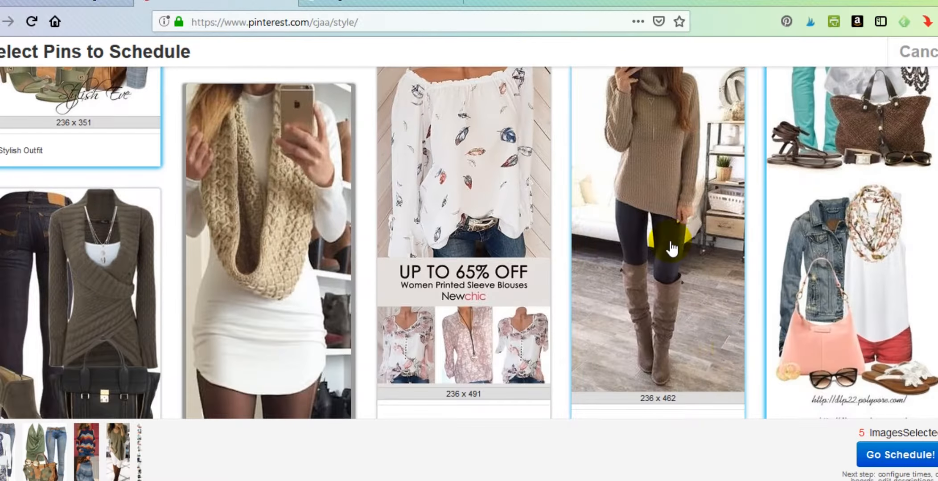
{"action": "left_click", "coordinate": [847, 307]}
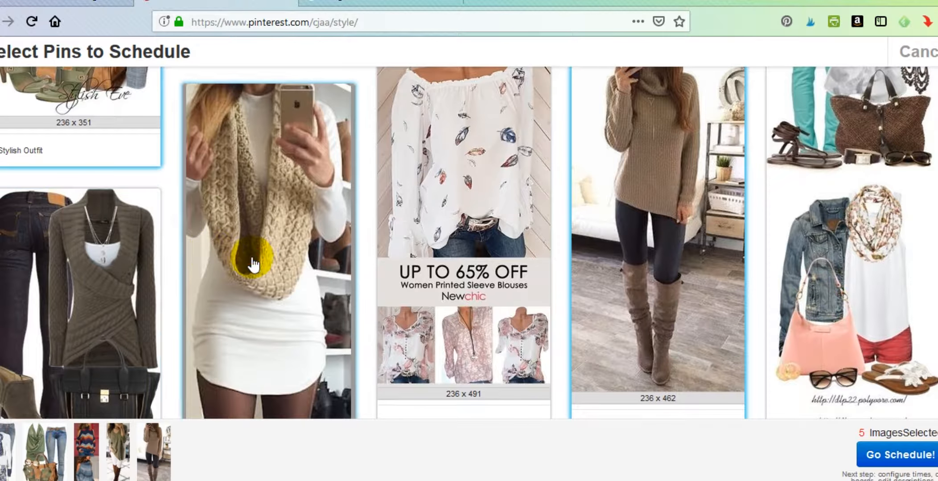
{"action": "left_click", "coordinate": [247, 261]}
{"action": "left_click", "coordinate": [427, 335]}
{"action": "scroll", "coordinate": [428, 334], "scroll_direction": "down", "scroll_amount": 5}
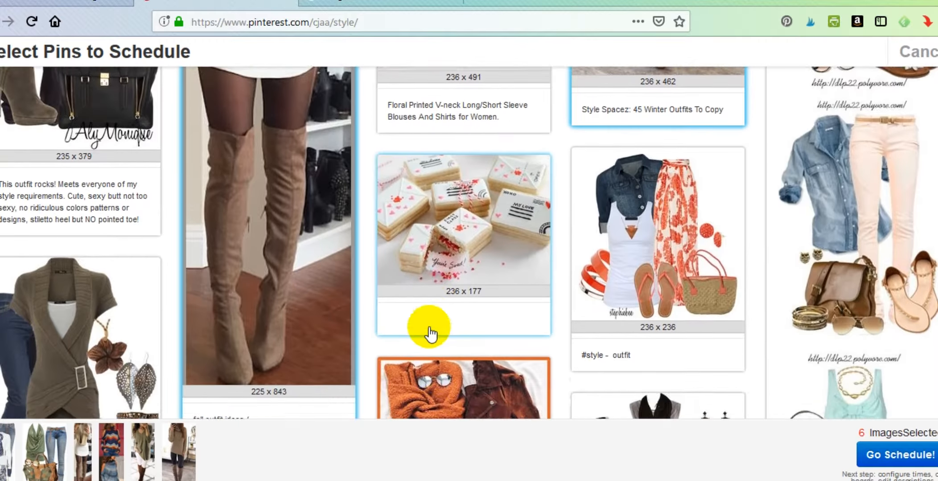
Select the #style outfit, brown wrap cardigan, orange 2018 fall fashion and ripped jeans Pins, leaving the tall outfit collage out of the selection
{"action": "scroll", "coordinate": [430, 332], "scroll_direction": "up", "scroll_amount": 4}
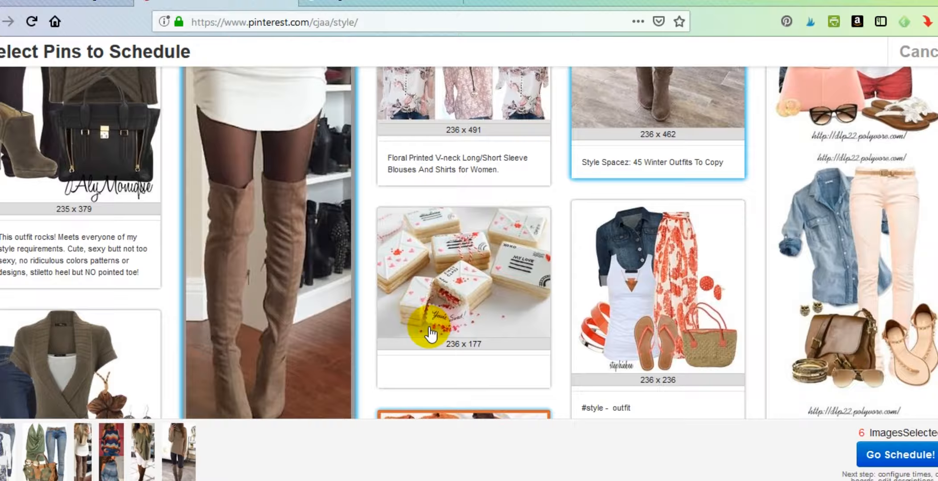
{"action": "left_click", "coordinate": [609, 323]}
{"action": "left_click", "coordinate": [844, 297]}
{"action": "scroll", "coordinate": [100, 325], "scroll_direction": "down", "scroll_amount": 6}
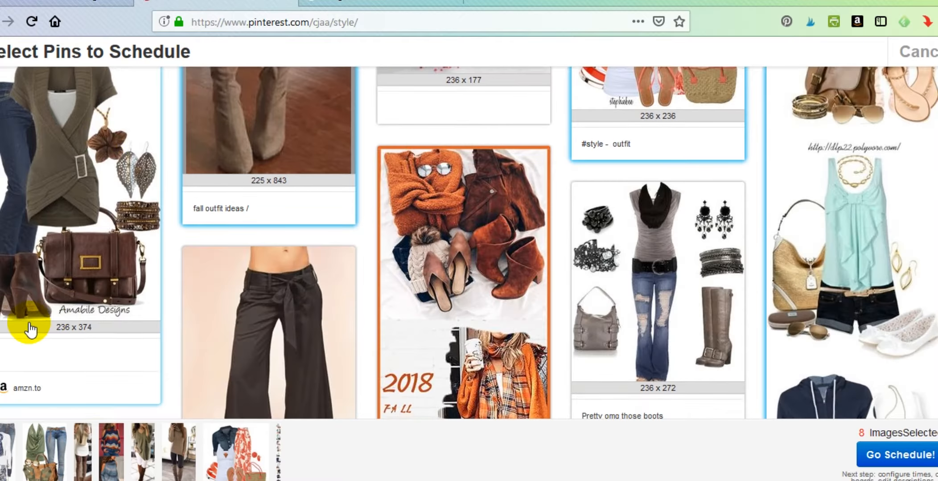
{"action": "left_click", "coordinate": [69, 209]}
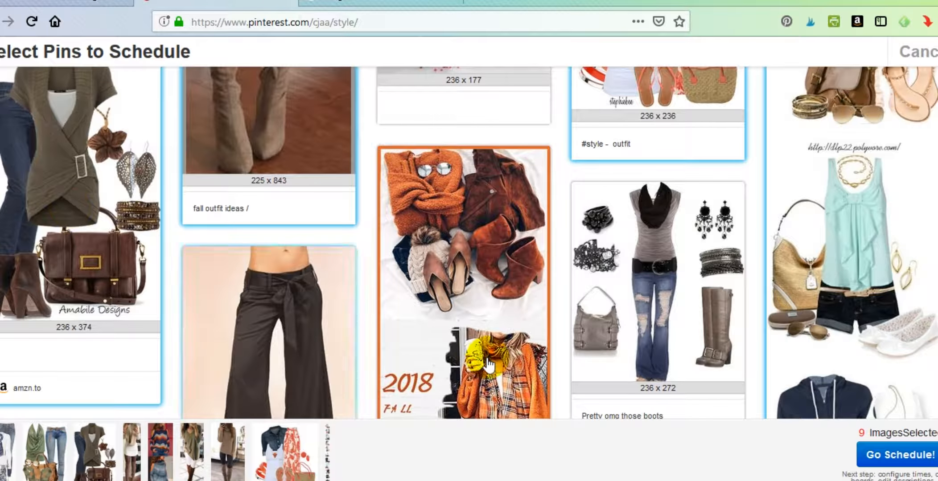
{"action": "left_click", "coordinate": [447, 308]}
{"action": "left_click", "coordinate": [680, 292]}
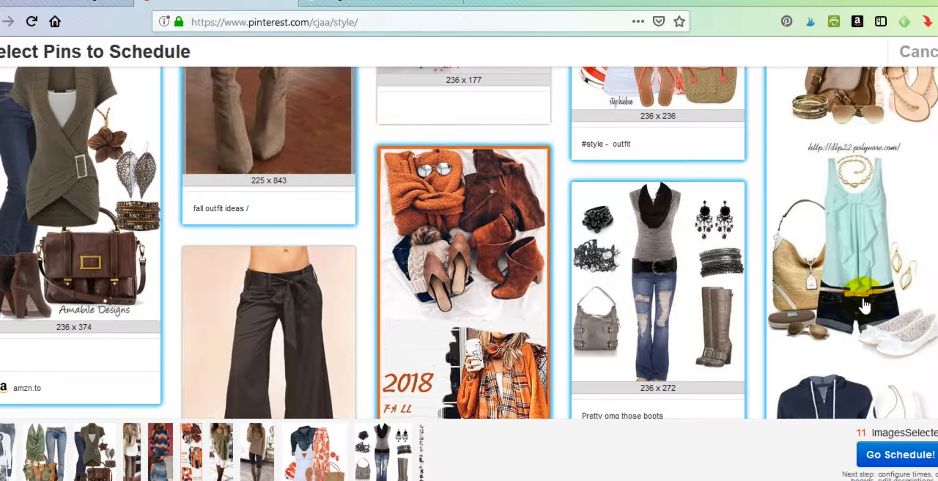
{"action": "left_click", "coordinate": [862, 303]}
Add the Vintage Bags, grey plaid skirt, green and yellow shirt, and long cardigan and sweater collage Pins to the selection
{"action": "scroll", "coordinate": [819, 345], "scroll_direction": "down", "scroll_amount": 10}
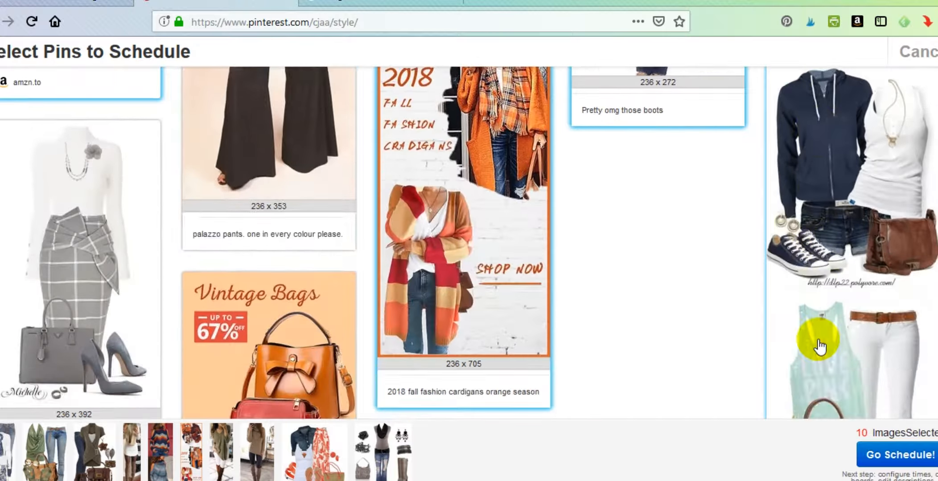
{"action": "left_click", "coordinate": [213, 241]}
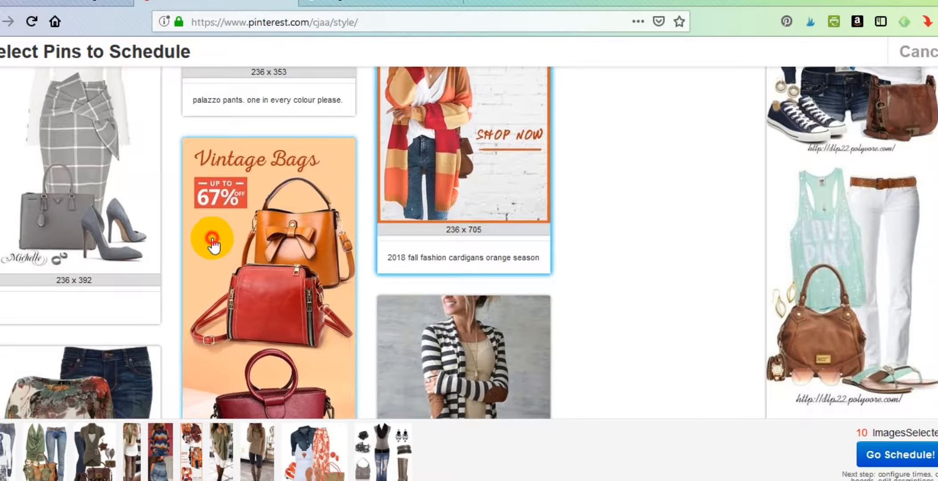
{"action": "left_click", "coordinate": [32, 172]}
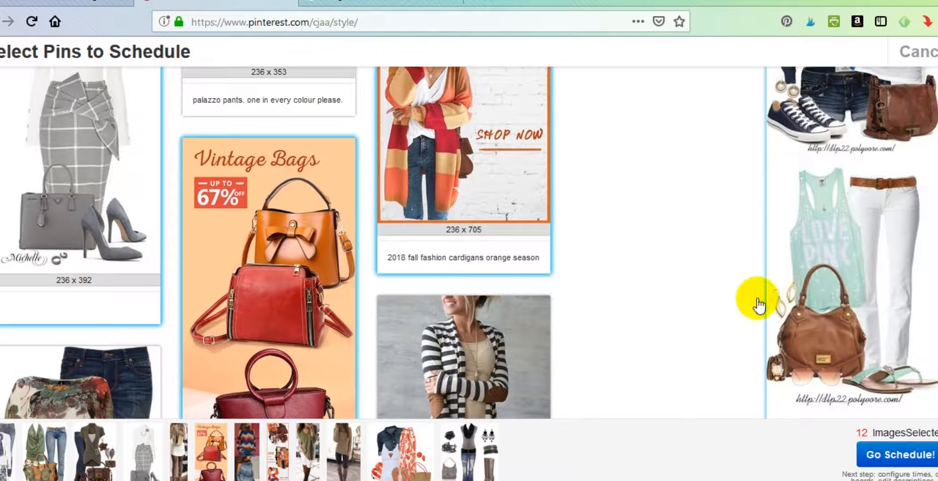
{"action": "scroll", "coordinate": [418, 347], "scroll_direction": "down", "scroll_amount": 1}
{"action": "scroll", "coordinate": [419, 348], "scroll_direction": "down", "scroll_amount": 5}
{"action": "left_click", "coordinate": [418, 348]}
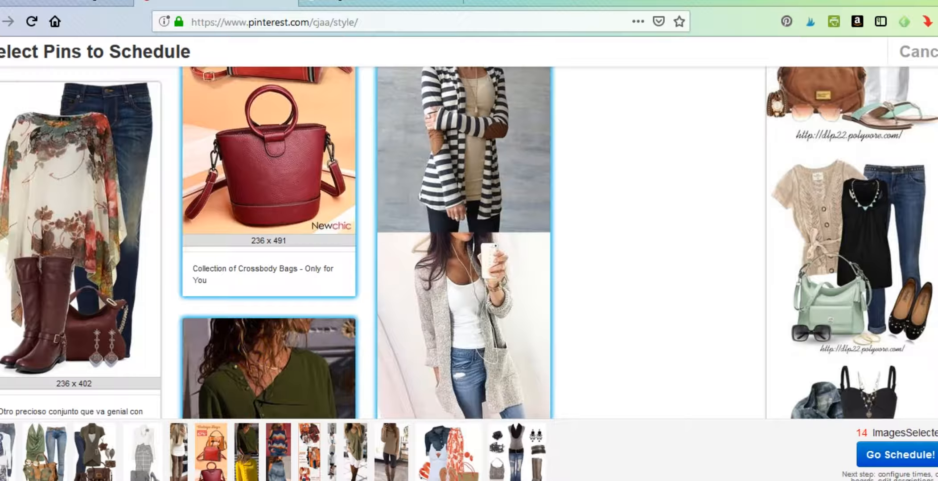
Add the floral blouse with boots, red pants, green hoodie coat, and denim jacket with floral skirt Pins to the selection
{"action": "left_click", "coordinate": [11, 278]}
{"action": "scroll", "coordinate": [310, 297], "scroll_direction": "down", "scroll_amount": 1}
{"action": "scroll", "coordinate": [310, 297], "scroll_direction": "down", "scroll_amount": 12}
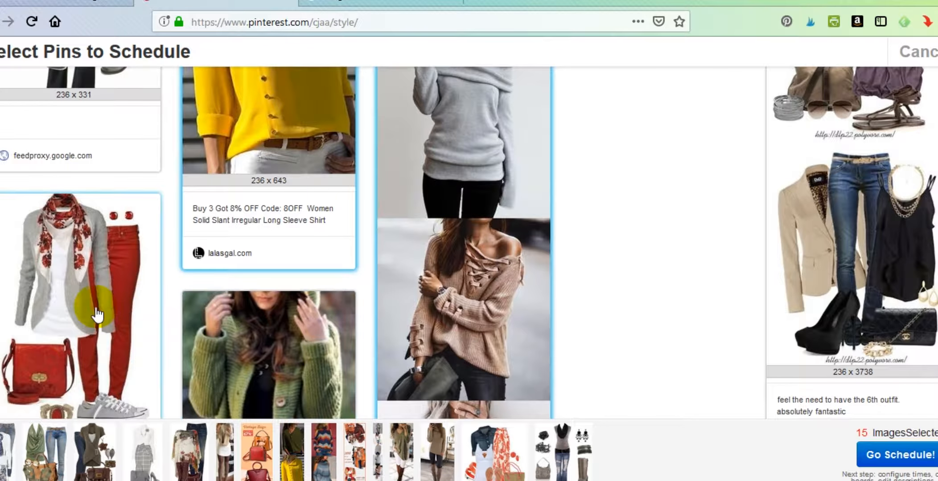
{"action": "left_click", "coordinate": [97, 314]}
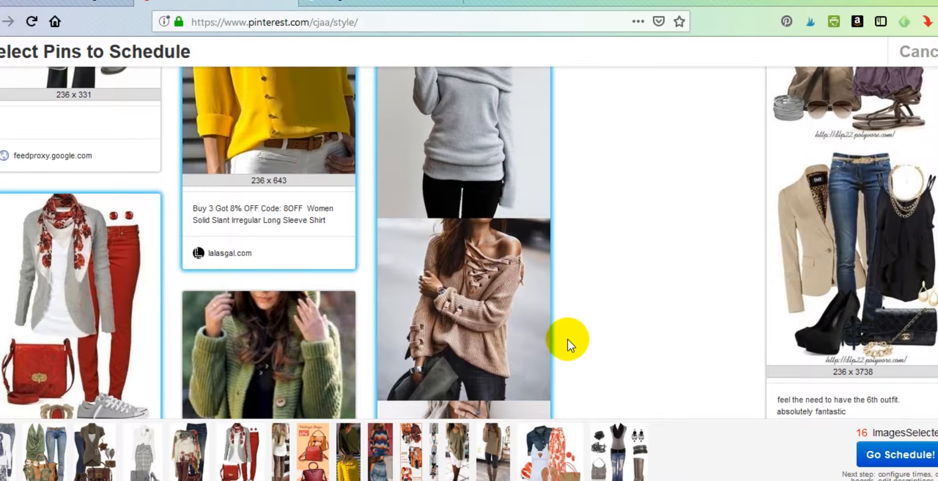
{"action": "scroll", "coordinate": [477, 328], "scroll_direction": "down", "scroll_amount": 7}
{"action": "left_click", "coordinate": [292, 218]}
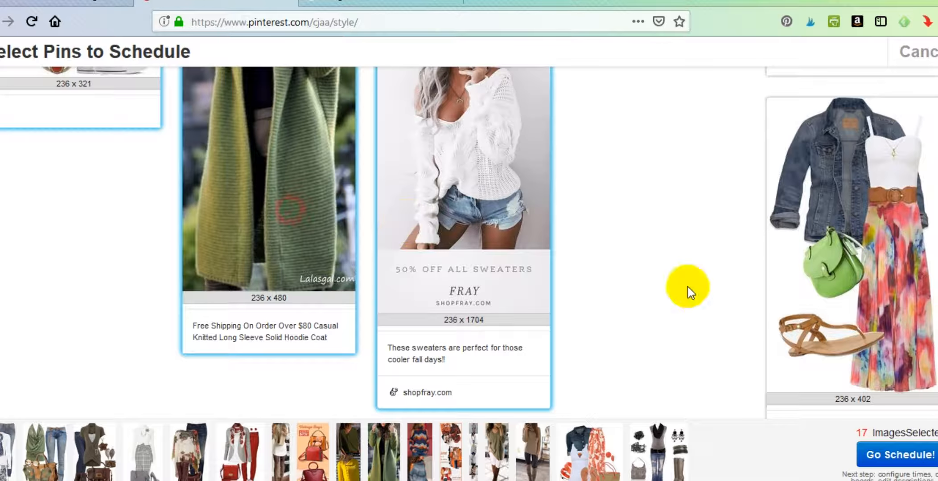
{"action": "left_click", "coordinate": [878, 319]}
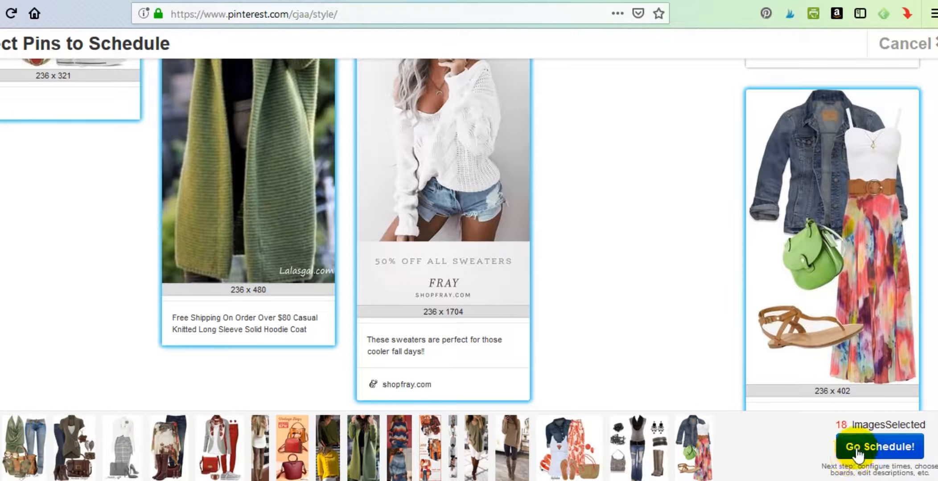
Send the selected Pins to Tailwind's scheduling drafts and maximize the drafts window
{"action": "left_click", "coordinate": [871, 451]}
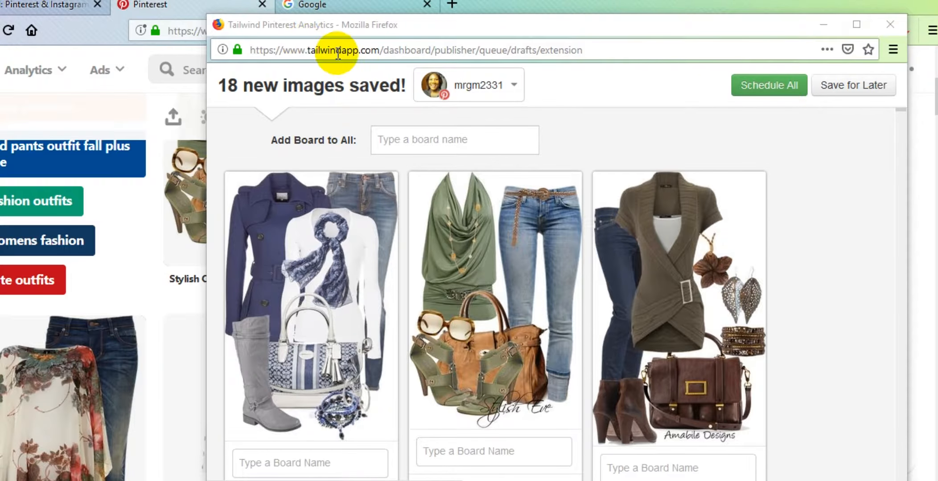
{"action": "left_click", "coordinate": [860, 27]}
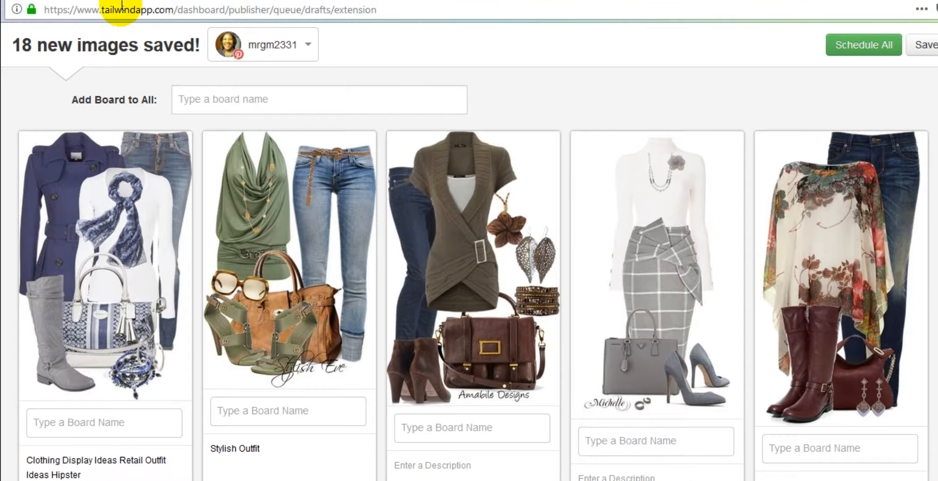
Check the account selector and examine the board, description, Tribes, SmartLoop and queue options under the saved draft Pins
{"action": "left_click", "coordinate": [308, 45]}
{"action": "left_click", "coordinate": [272, 46]}
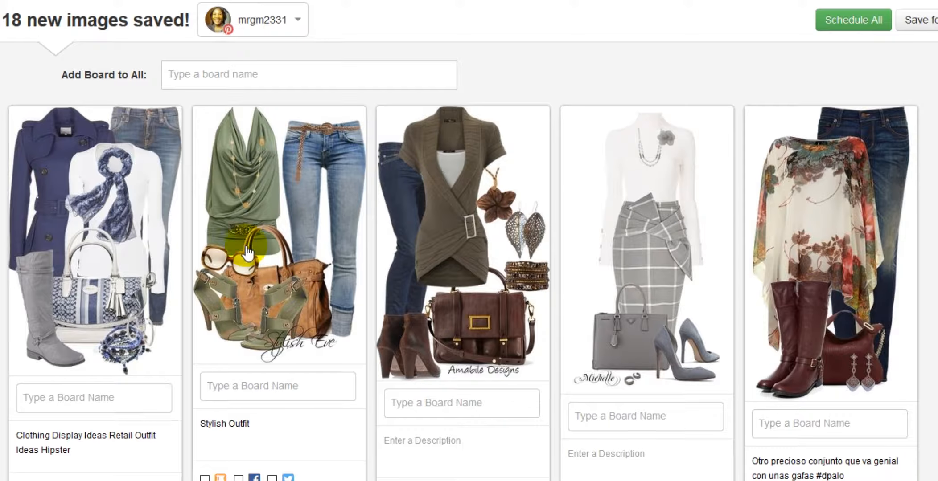
{"action": "scroll", "coordinate": [247, 252], "scroll_direction": "down", "scroll_amount": 10}
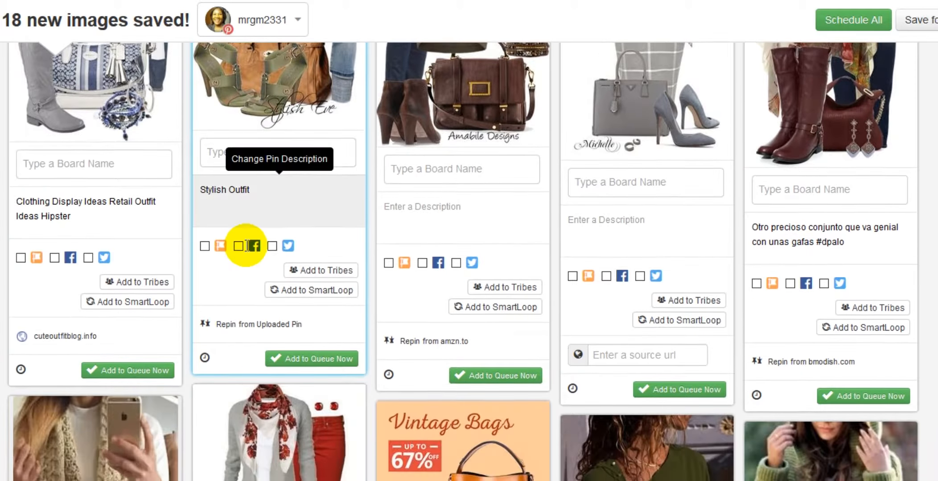
Review the newly saved draft Pins all the way to the end of the list
{"action": "scroll", "coordinate": [247, 246], "scroll_direction": "down", "scroll_amount": 20}
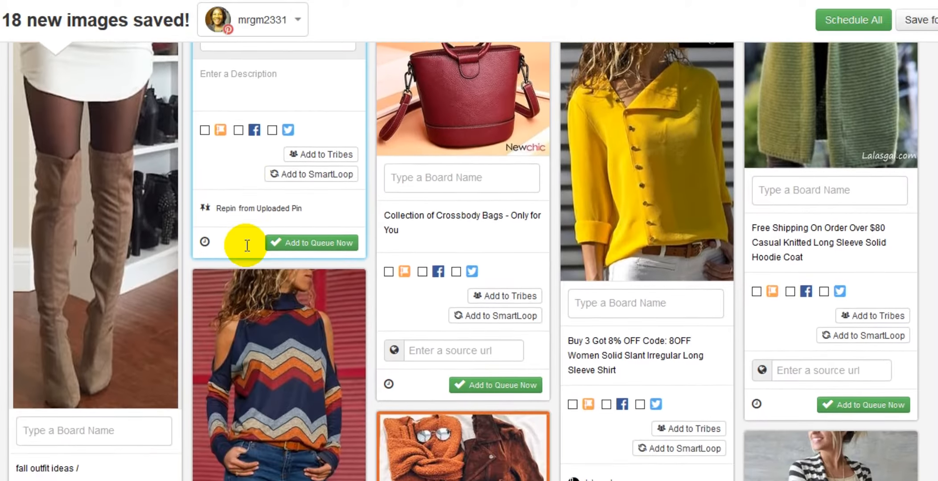
{"action": "scroll", "coordinate": [247, 245], "scroll_direction": "down", "scroll_amount": 15}
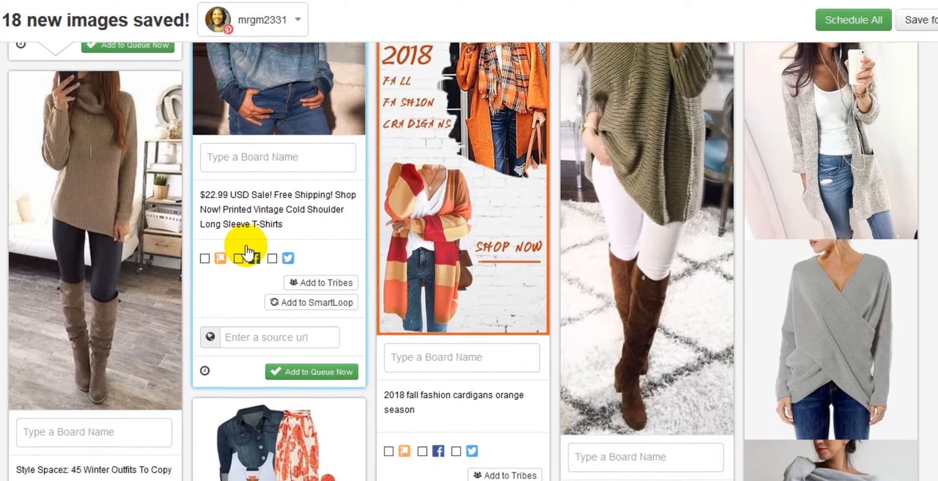
{"action": "scroll", "coordinate": [247, 254], "scroll_direction": "down", "scroll_amount": 12}
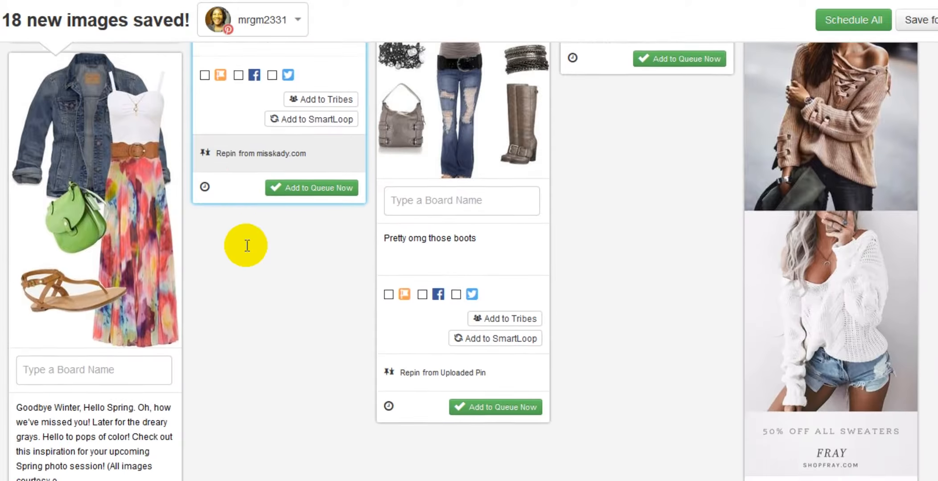
{"action": "scroll", "coordinate": [248, 246], "scroll_direction": "down", "scroll_amount": 4}
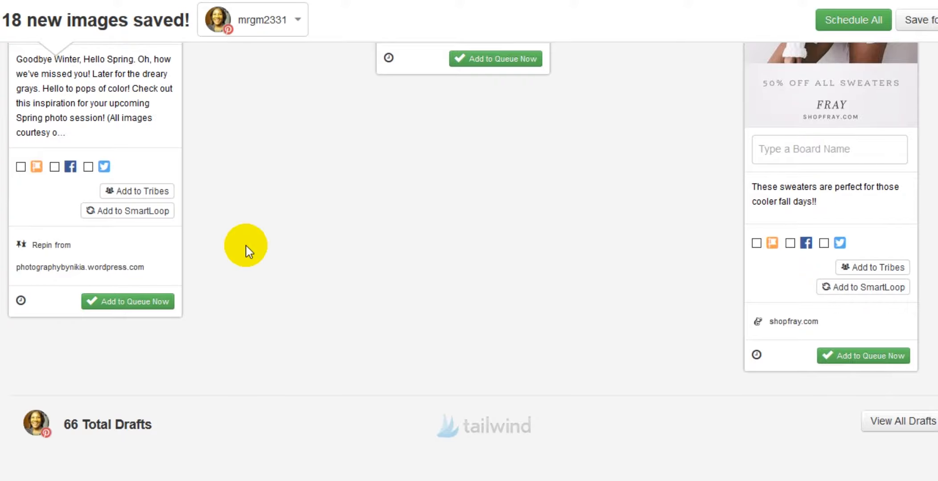
{"action": "scroll", "coordinate": [246, 246], "scroll_direction": "up", "scroll_amount": 18}
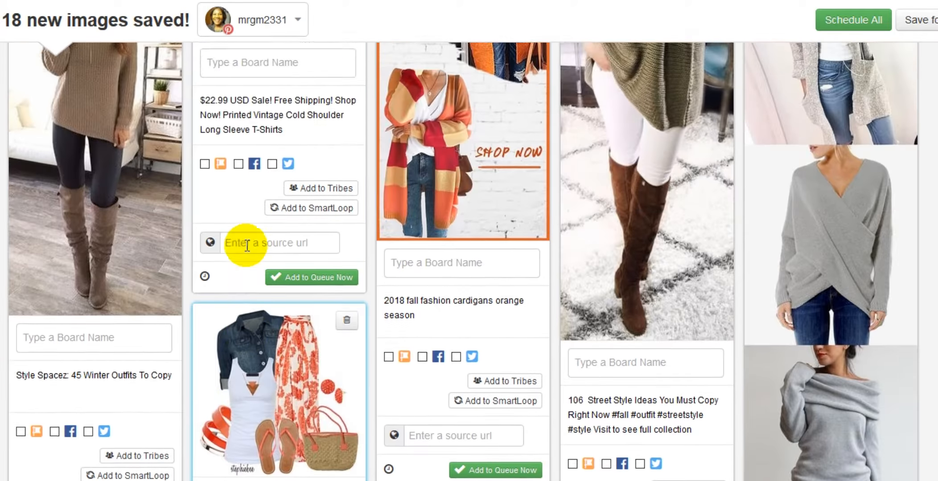
{"action": "scroll", "coordinate": [247, 248], "scroll_direction": "up", "scroll_amount": 15}
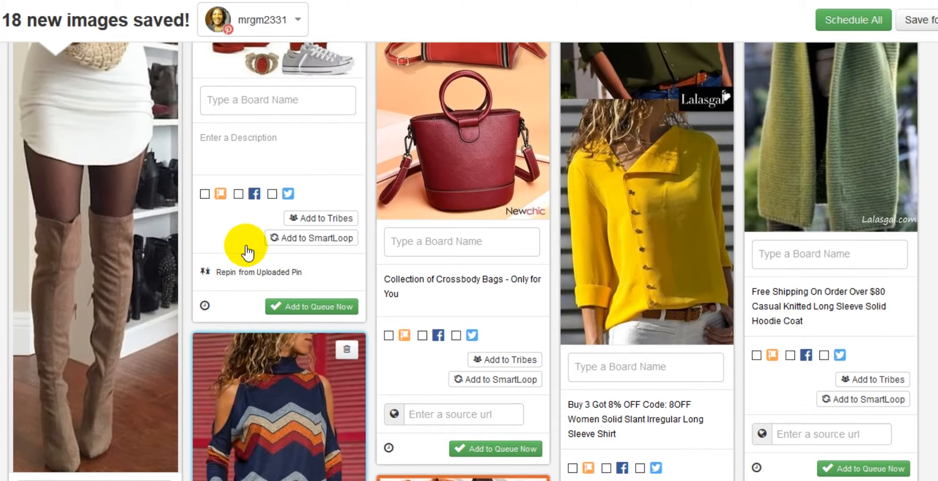
{"action": "scroll", "coordinate": [248, 253], "scroll_direction": "up", "scroll_amount": 15}
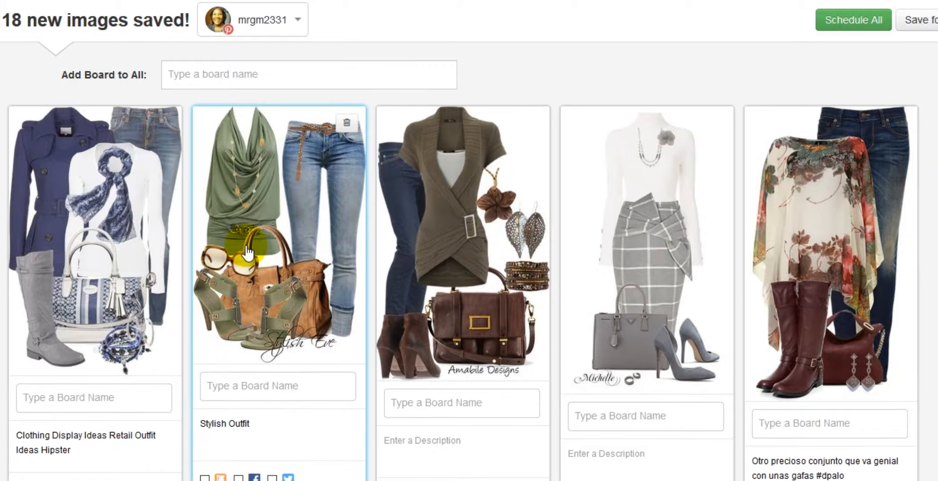
Examine the social sharing, Tribes, SmartLoop and board options on the Stylish Outfit draft
{"action": "scroll", "coordinate": [248, 252], "scroll_direction": "down", "scroll_amount": 3}
{"action": "scroll", "coordinate": [247, 252], "scroll_direction": "up", "scroll_amount": 1}
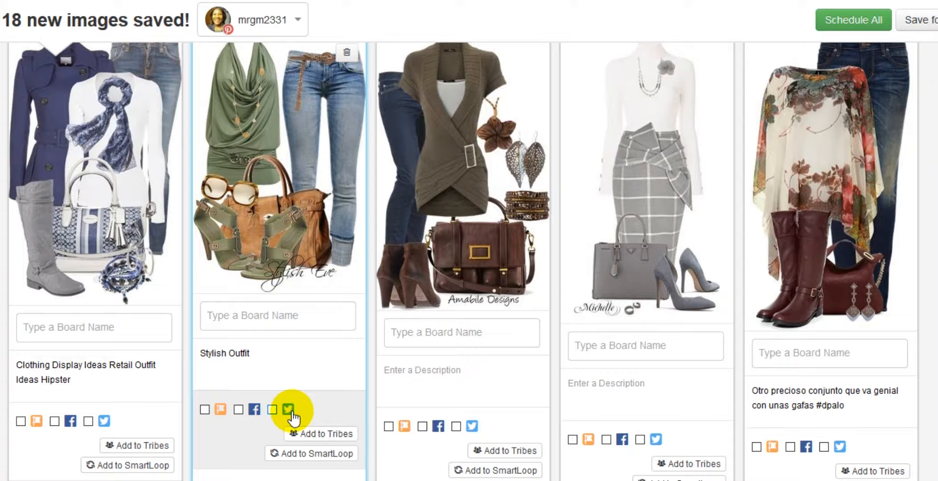
{"action": "scroll", "coordinate": [292, 419], "scroll_direction": "down", "scroll_amount": 3}
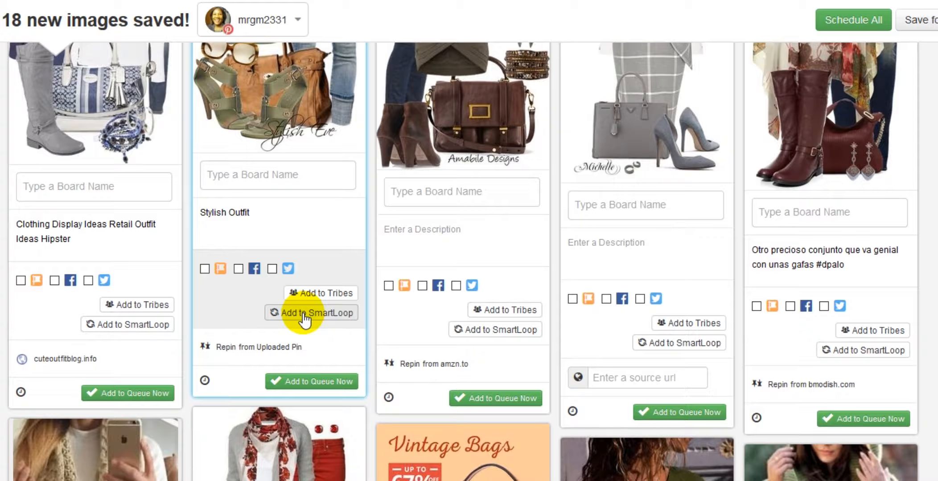
{"action": "scroll", "coordinate": [305, 319], "scroll_direction": "up", "scroll_amount": 2}
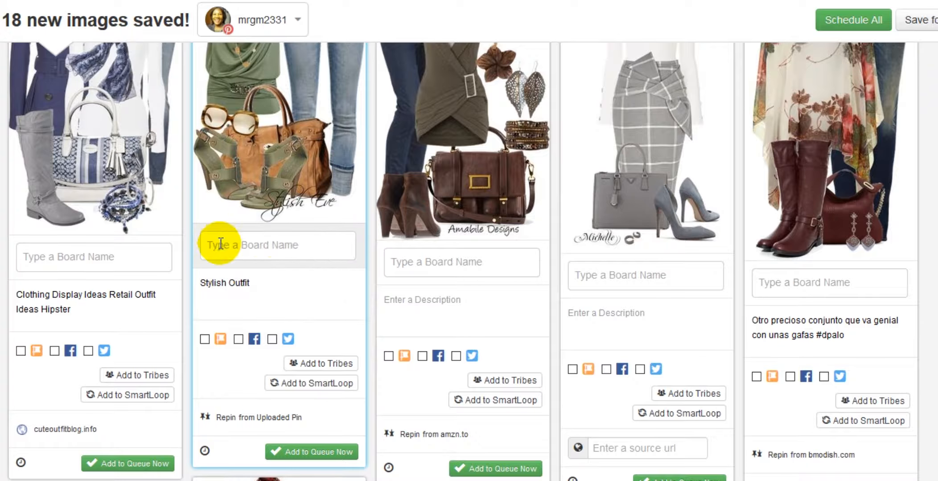
{"action": "scroll", "coordinate": [221, 246], "scroll_direction": "up", "scroll_amount": 4}
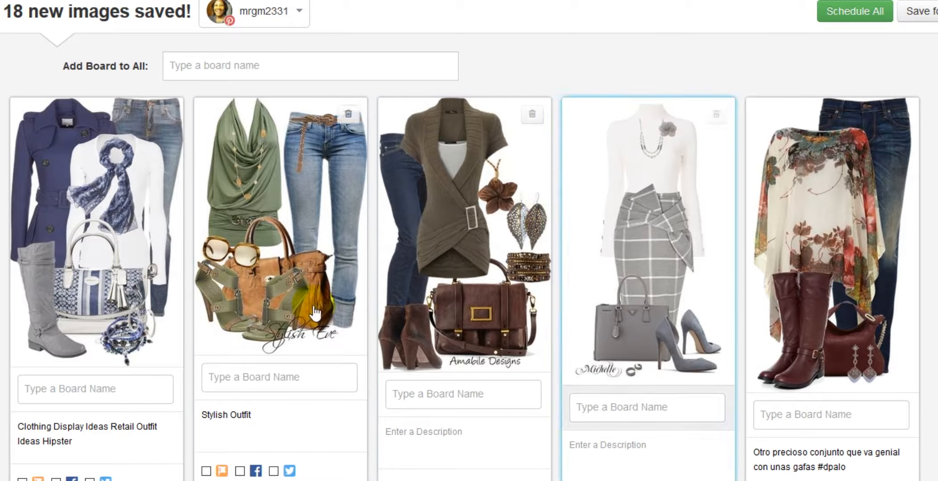
Assign the My Style board to all of the saved draft Pins at once
{"action": "scroll", "coordinate": [595, 372], "scroll_direction": "down", "scroll_amount": 10}
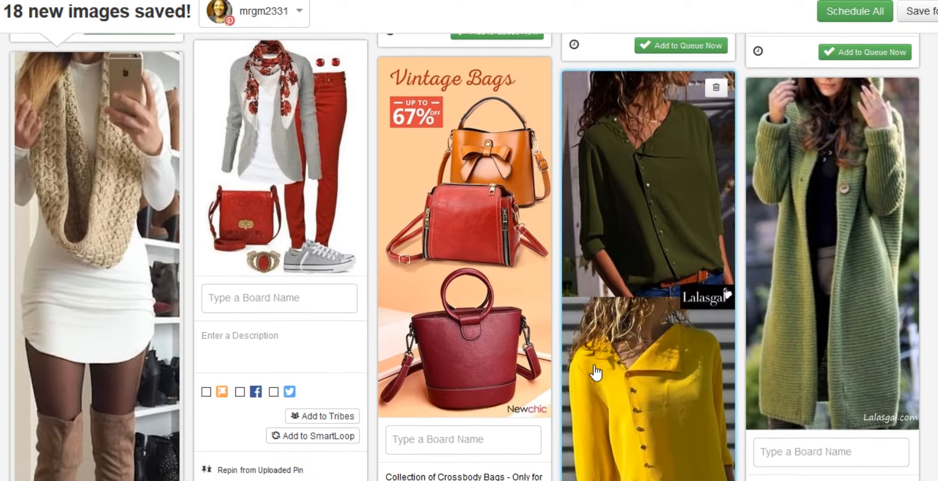
{"action": "scroll", "coordinate": [595, 372], "scroll_direction": "down", "scroll_amount": 10}
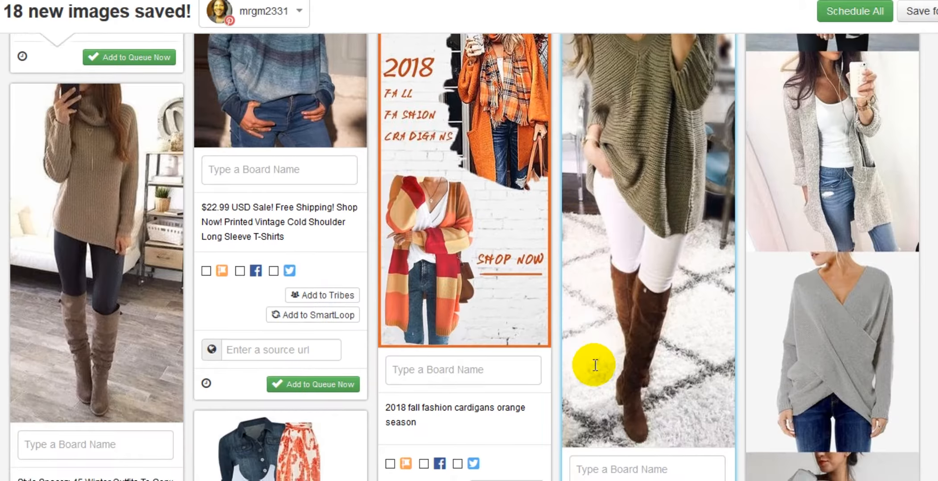
{"action": "scroll", "coordinate": [596, 366], "scroll_direction": "down", "scroll_amount": 10}
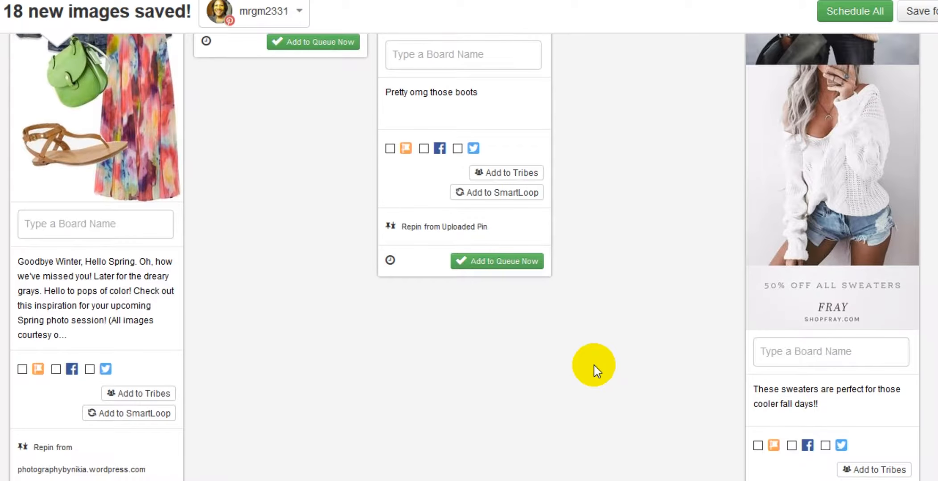
{"action": "scroll", "coordinate": [593, 365], "scroll_direction": "down", "scroll_amount": 10}
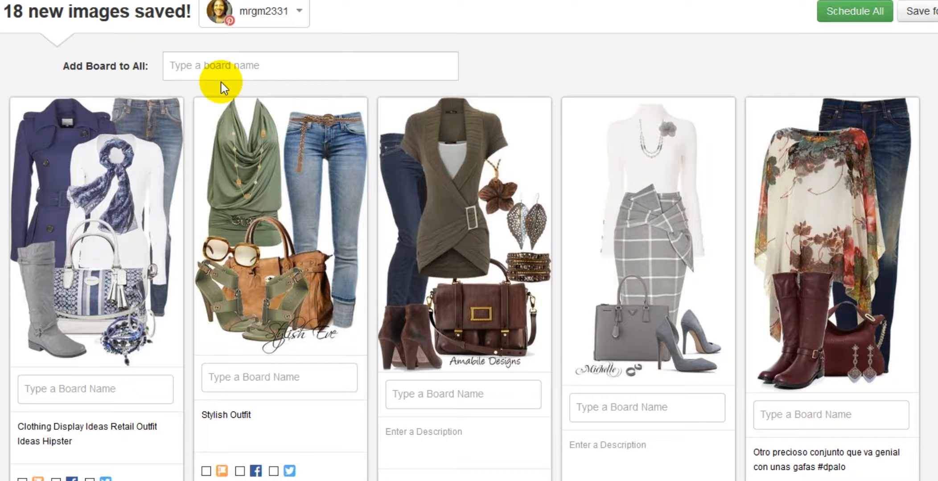
{"action": "left_click", "coordinate": [216, 70]}
{"action": "type", "text": "my"}
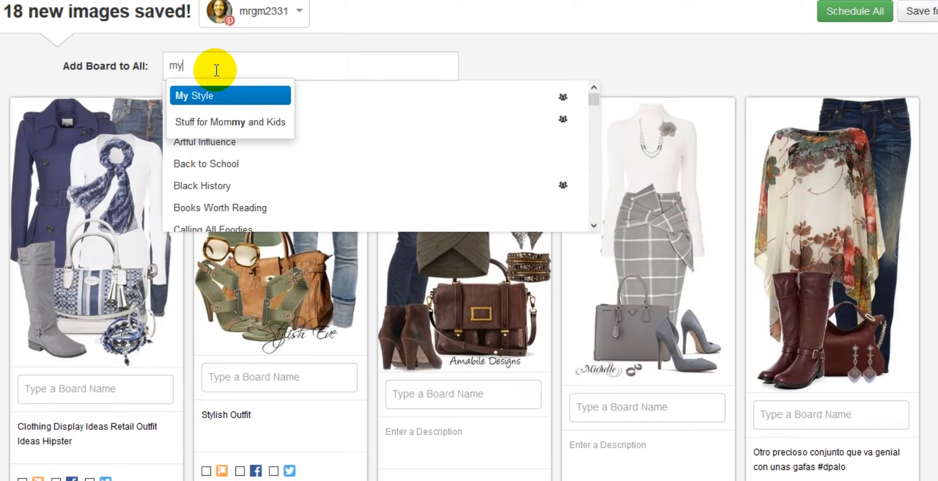
{"action": "left_click", "coordinate": [216, 97]}
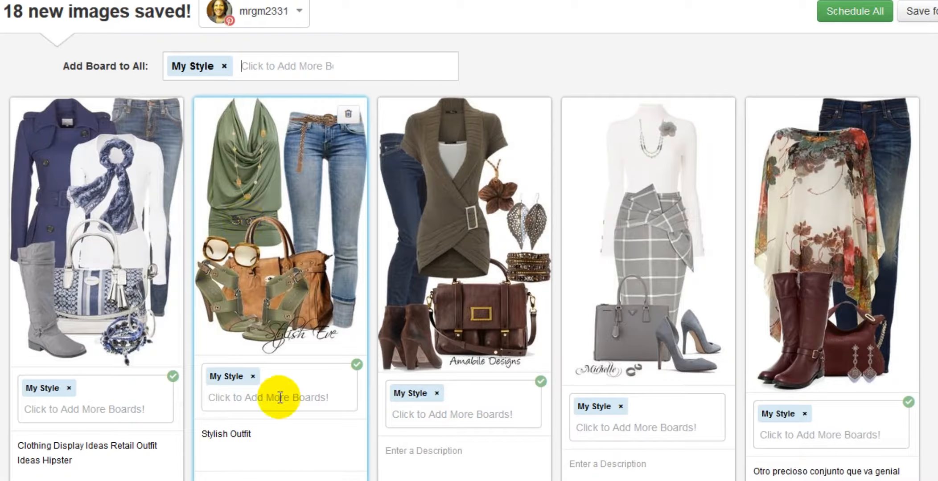
Check the board assignment on each of the saved draft Pins
{"action": "scroll", "coordinate": [280, 398], "scroll_direction": "down", "scroll_amount": 8}
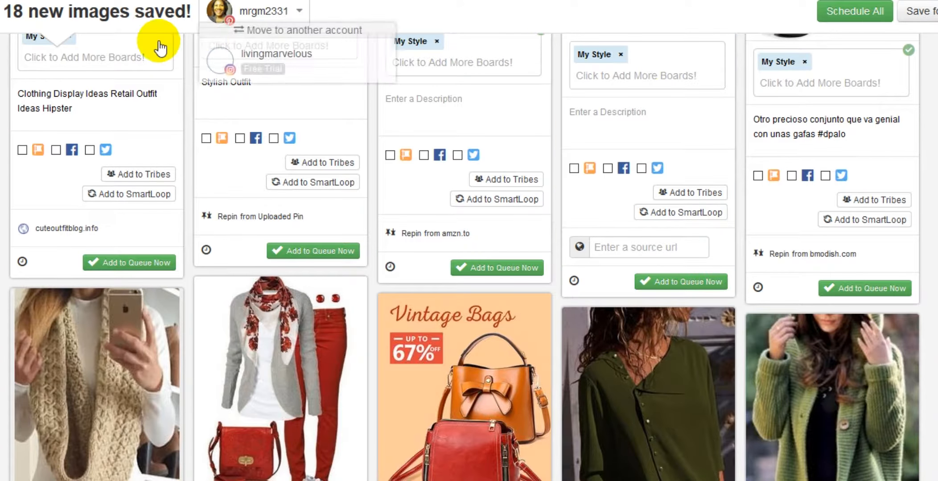
{"action": "scroll", "coordinate": [375, 307], "scroll_direction": "down", "scroll_amount": 2}
{"action": "scroll", "coordinate": [376, 308], "scroll_direction": "down", "scroll_amount": 10}
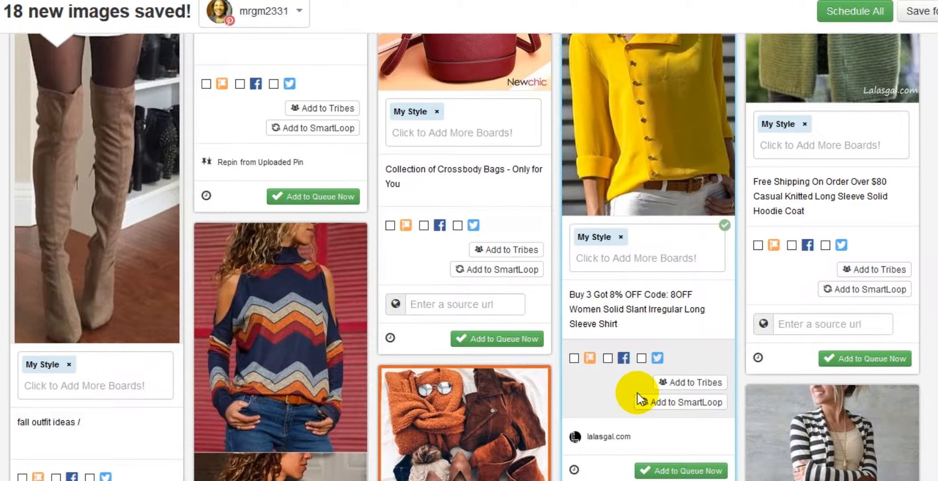
{"action": "scroll", "coordinate": [637, 392], "scroll_direction": "down", "scroll_amount": 5}
{"action": "scroll", "coordinate": [637, 393], "scroll_direction": "down", "scroll_amount": 10}
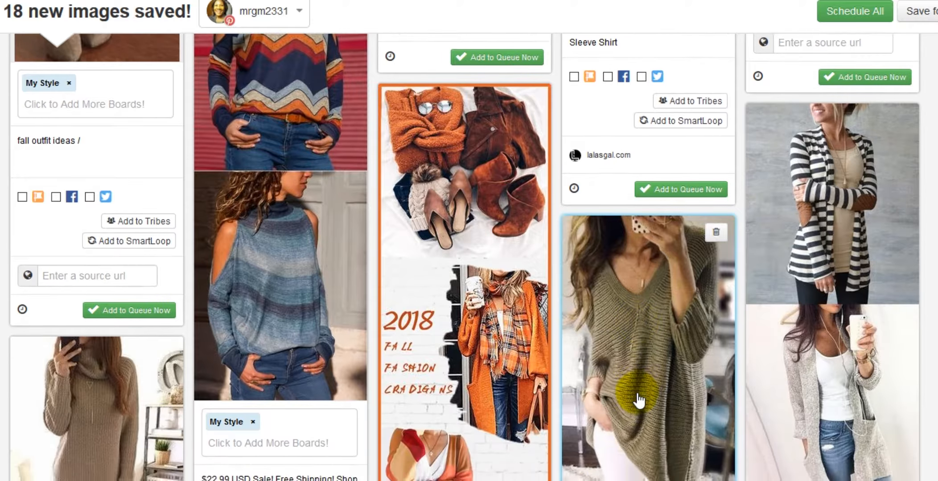
{"action": "scroll", "coordinate": [638, 393], "scroll_direction": "down", "scroll_amount": 15}
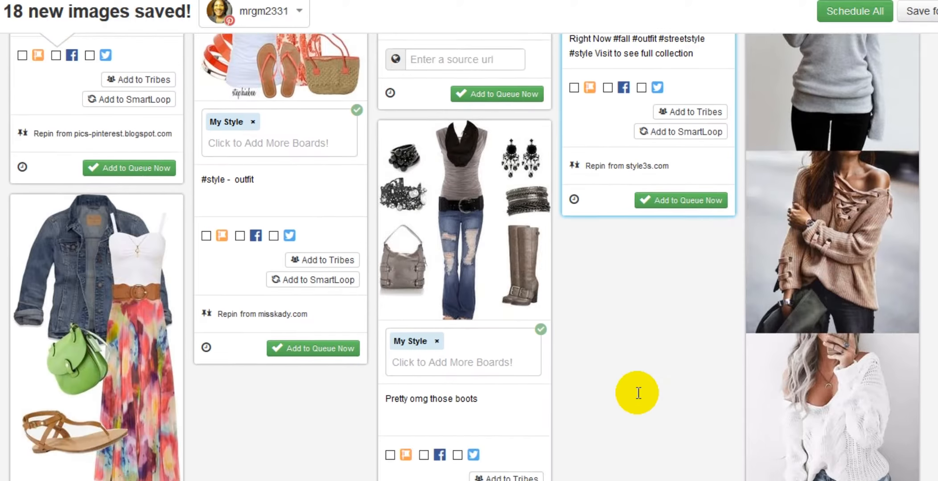
{"action": "scroll", "coordinate": [636, 393], "scroll_direction": "up", "scroll_amount": 20}
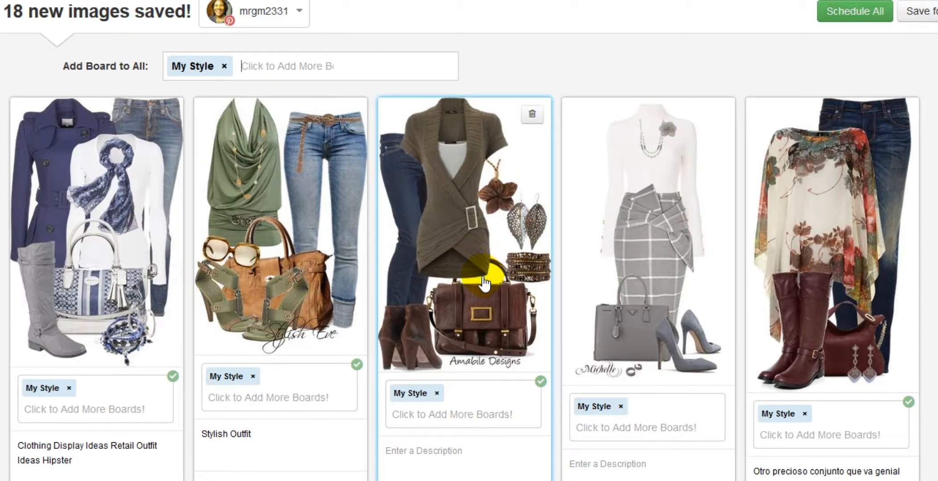
Add the group board "Fashion, Chokers and Jewe..." to the Amabile Designs brown outfit Pin
{"action": "scroll", "coordinate": [484, 283], "scroll_direction": "down", "scroll_amount": 3}
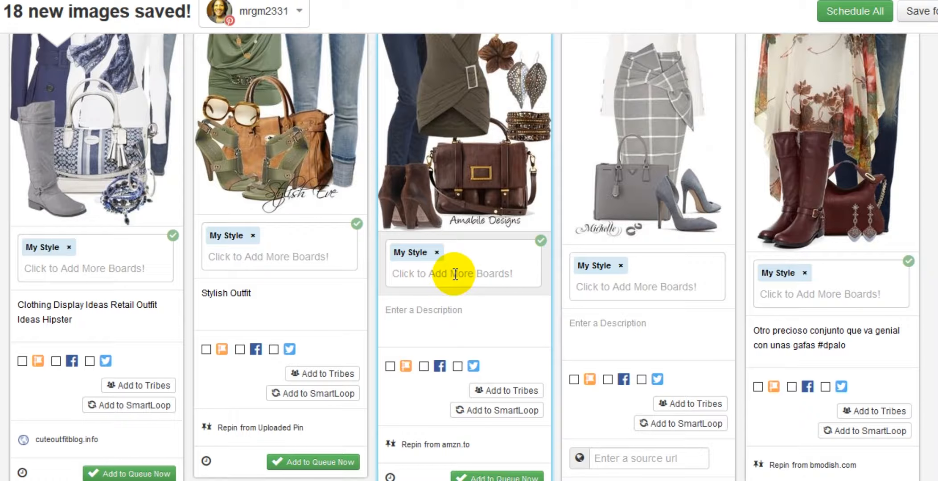
{"action": "left_click", "coordinate": [455, 274]}
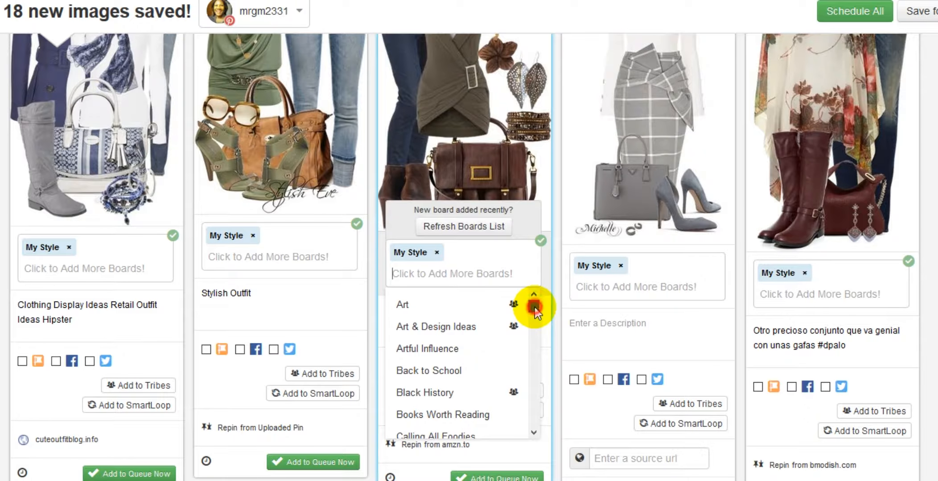
{"action": "left_click_drag", "start_coordinate": [534, 307], "coordinate": [534, 322]}
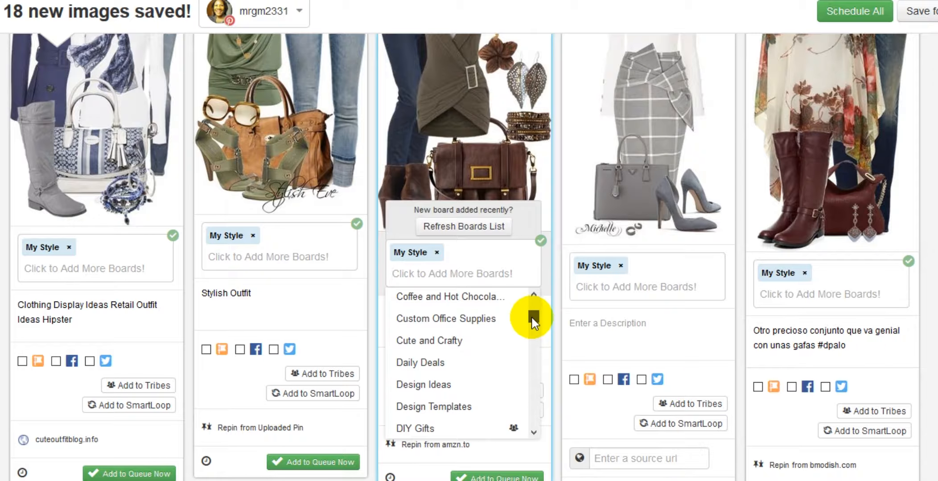
{"action": "scroll", "coordinate": [432, 419], "scroll_direction": "down", "scroll_amount": 3}
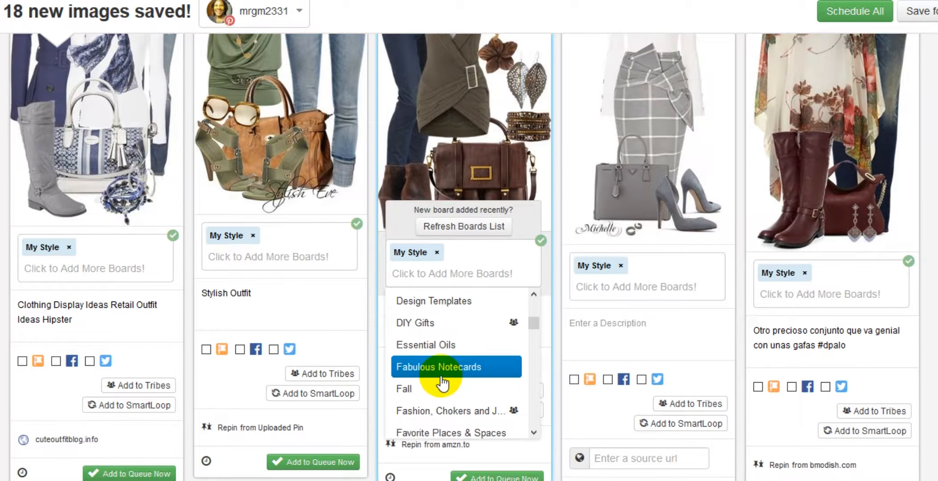
{"action": "scroll", "coordinate": [443, 384], "scroll_direction": "down", "scroll_amount": 2}
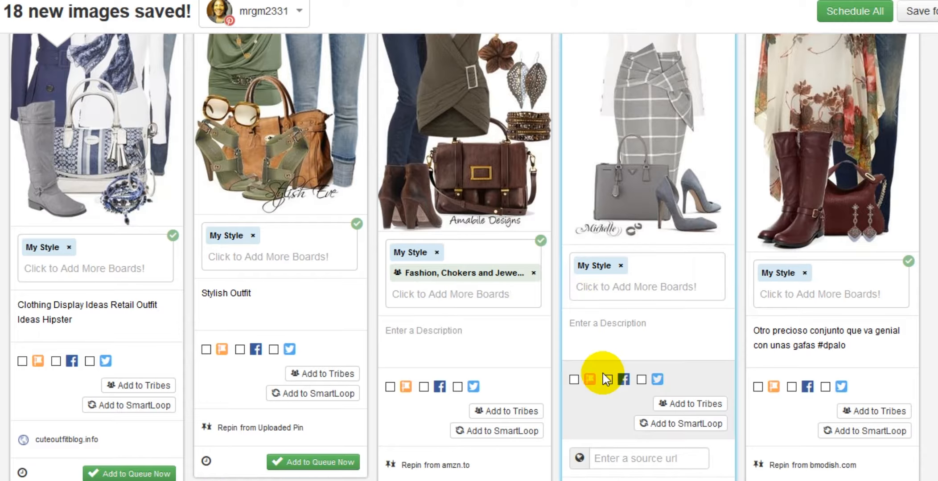
Add the "Fashion, Chokers and Jewe..." group board to the green Casual Knitted Long Sleeve Solid Hoodie Coat Pin
{"action": "scroll", "coordinate": [209, 343], "scroll_direction": "up", "scroll_amount": 3}
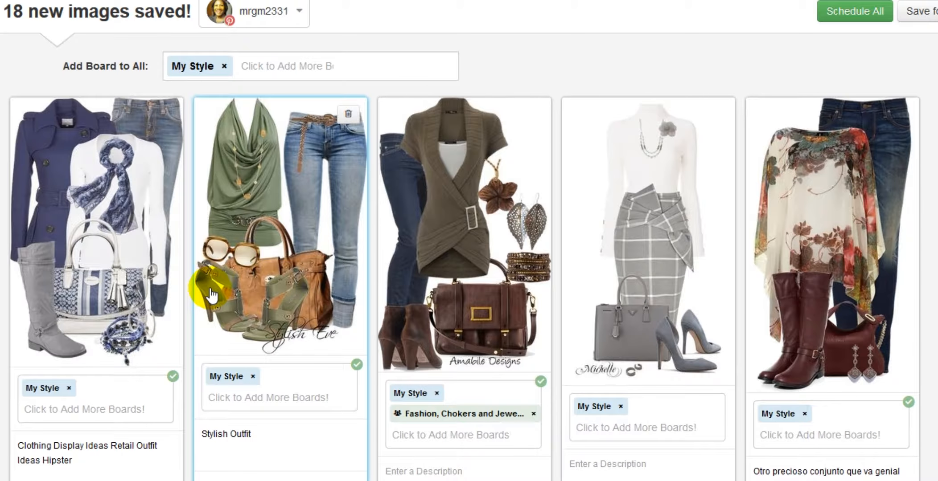
{"action": "scroll", "coordinate": [212, 294], "scroll_direction": "down", "scroll_amount": 5}
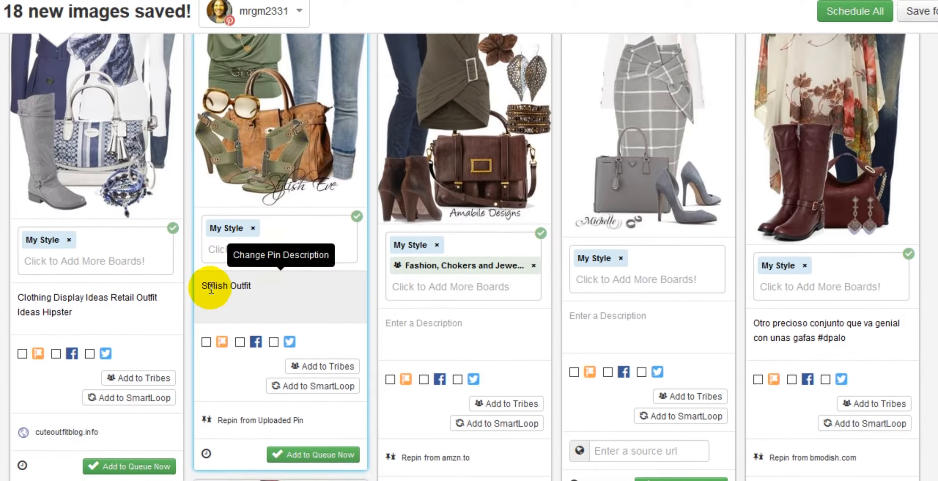
{"action": "scroll", "coordinate": [212, 288], "scroll_direction": "down", "scroll_amount": 8}
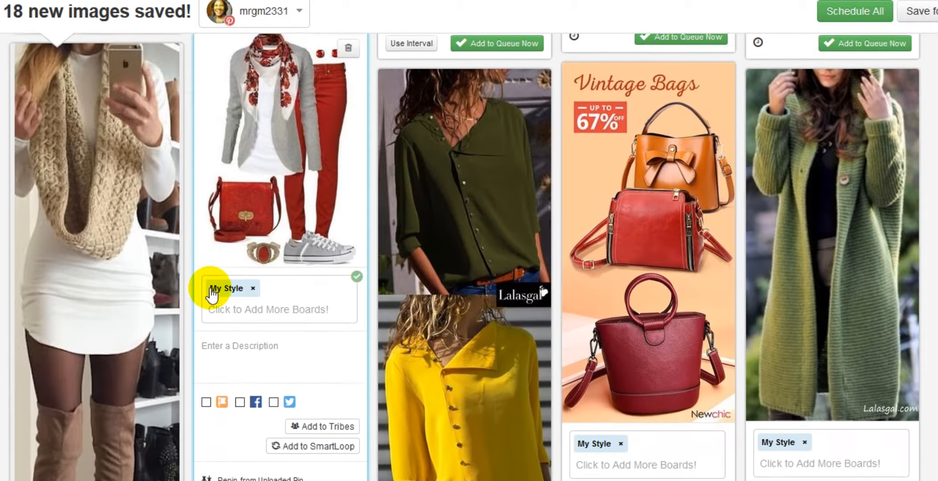
{"action": "scroll", "coordinate": [211, 294], "scroll_direction": "down", "scroll_amount": 1}
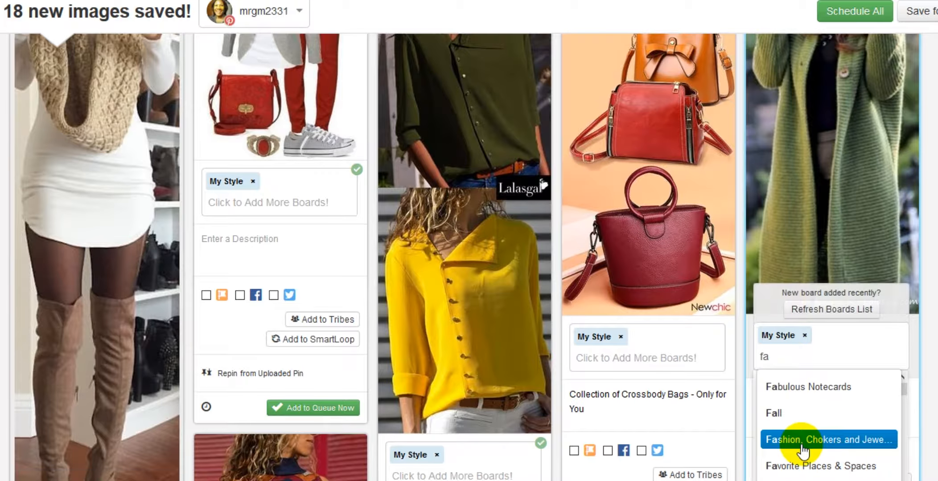
{"action": "left_click", "coordinate": [803, 448]}
{"action": "scroll", "coordinate": [484, 301], "scroll_direction": "down", "scroll_amount": 1}
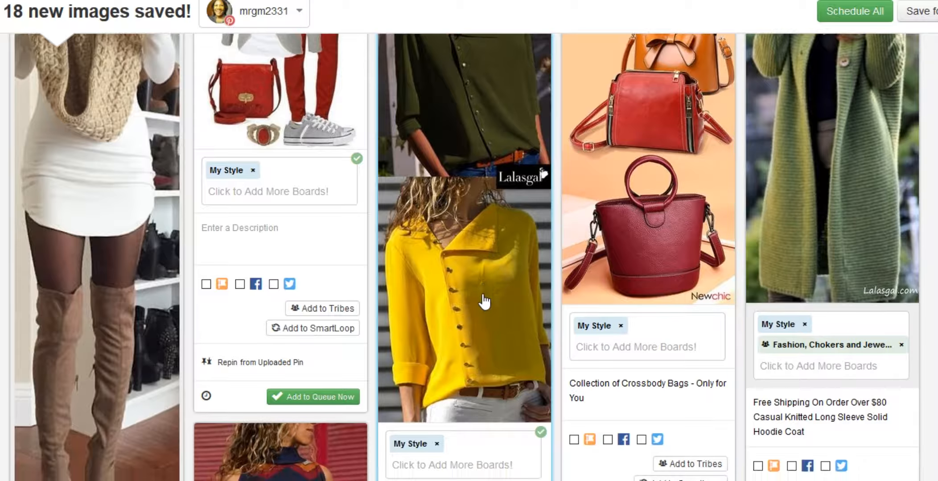
Look through all of the saved draft Pins, examining their images, descriptions and source links along with the assigned boards
{"action": "scroll", "coordinate": [484, 301], "scroll_direction": "down", "scroll_amount": 10}
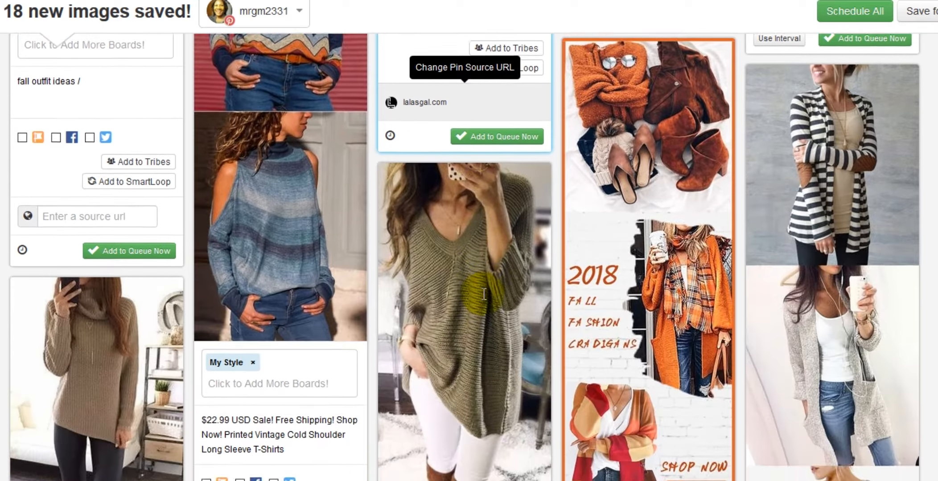
{"action": "scroll", "coordinate": [484, 294], "scroll_direction": "down", "scroll_amount": 8}
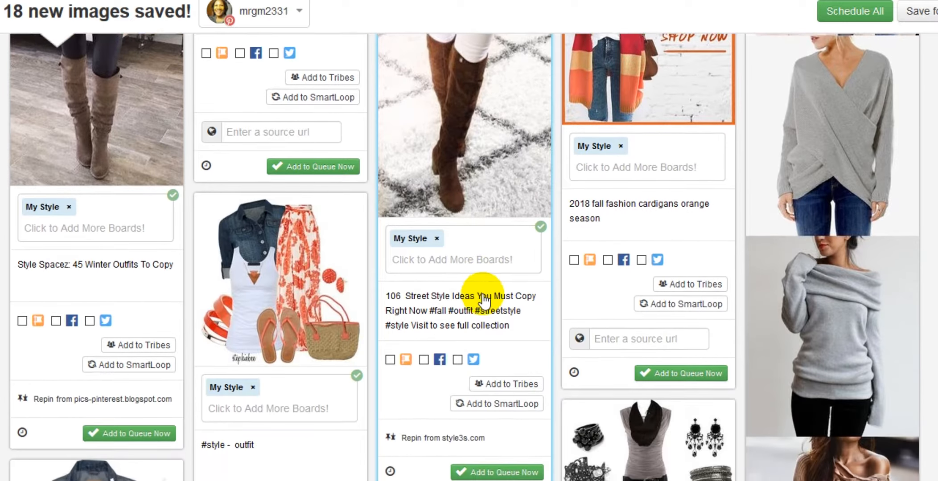
{"action": "scroll", "coordinate": [486, 294], "scroll_direction": "down", "scroll_amount": 5}
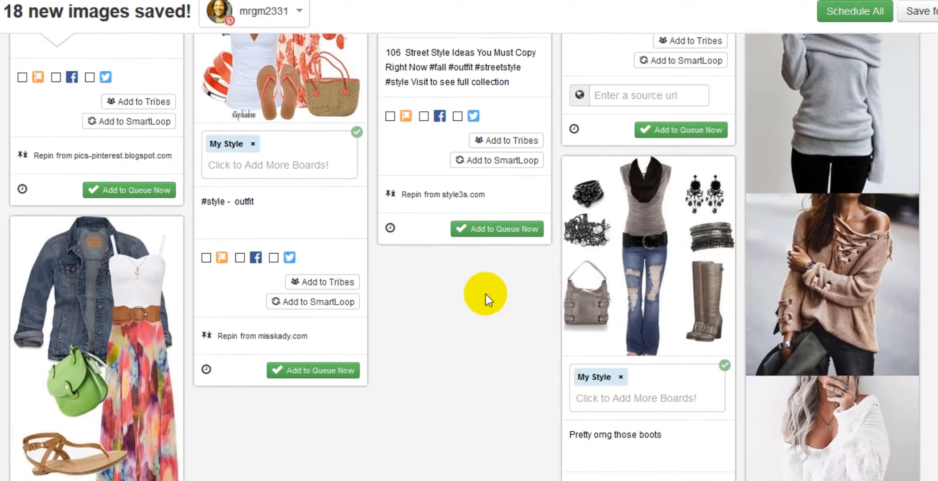
{"action": "scroll", "coordinate": [486, 295], "scroll_direction": "down", "scroll_amount": 8}
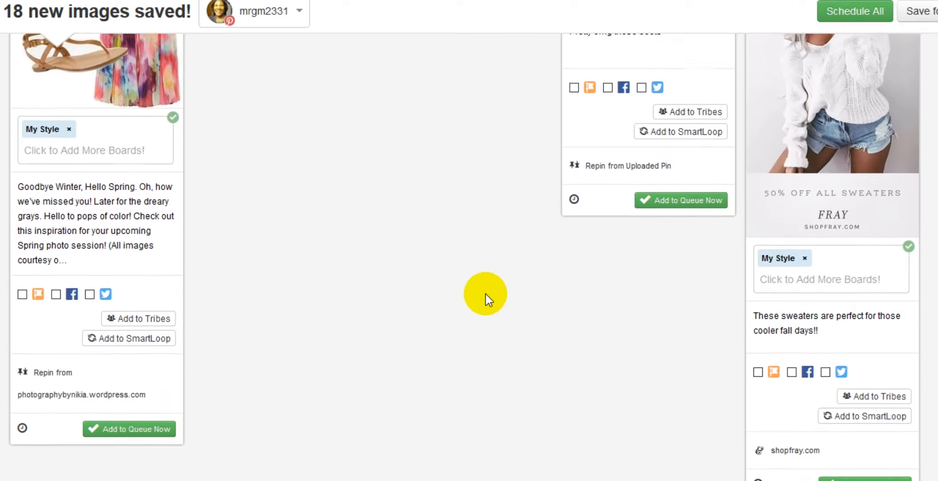
{"action": "scroll", "coordinate": [486, 294], "scroll_direction": "down", "scroll_amount": 8}
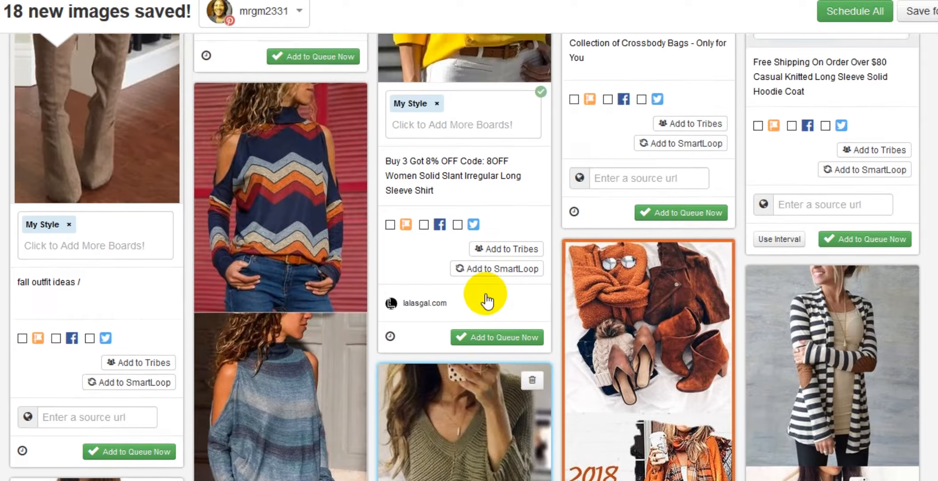
{"action": "scroll", "coordinate": [486, 299], "scroll_direction": "up", "scroll_amount": 15}
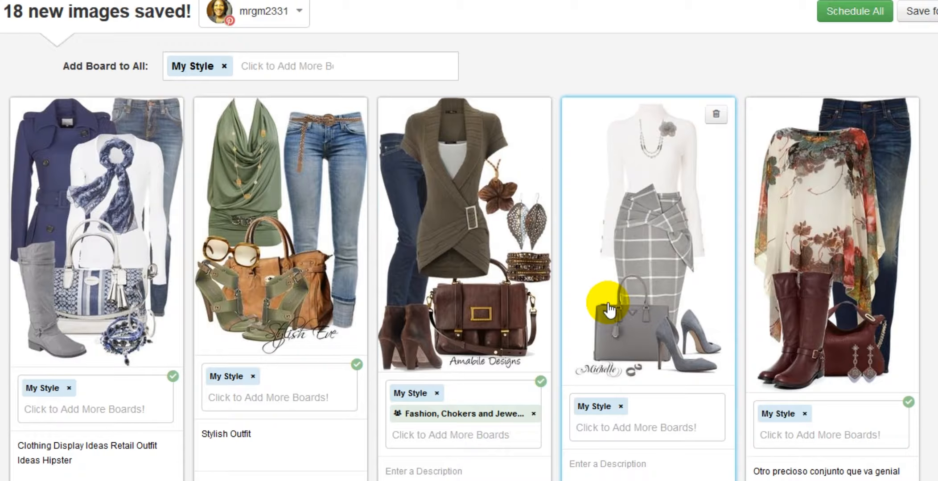
{"action": "scroll", "coordinate": [609, 309], "scroll_direction": "down", "scroll_amount": 12}
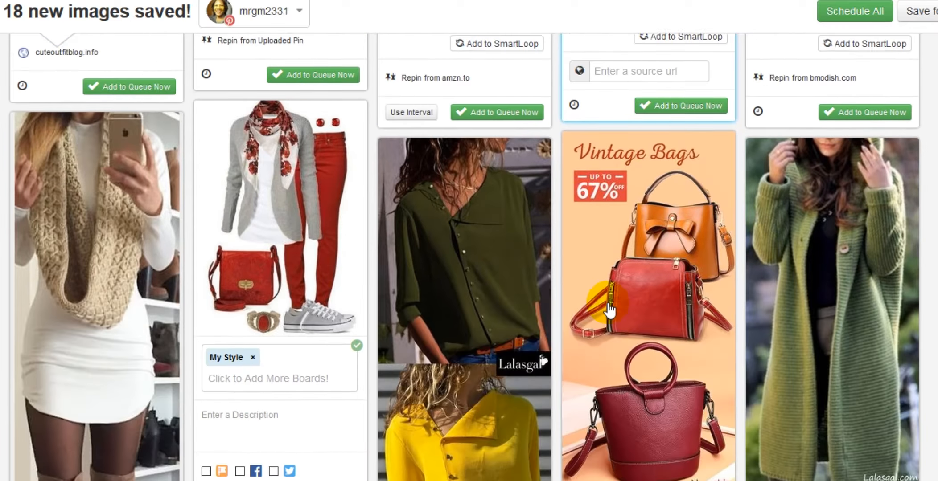
{"action": "scroll", "coordinate": [609, 309], "scroll_direction": "down", "scroll_amount": 15}
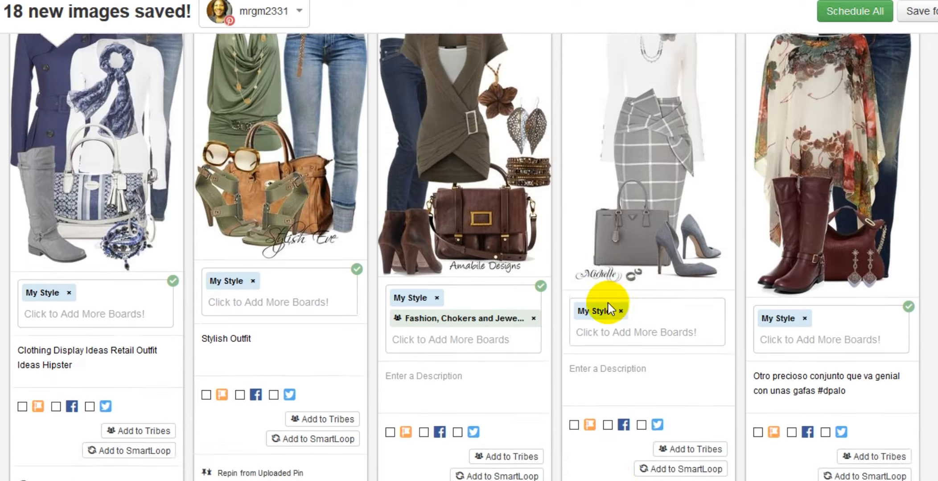
{"action": "scroll", "coordinate": [609, 309], "scroll_direction": "up", "scroll_amount": 3}
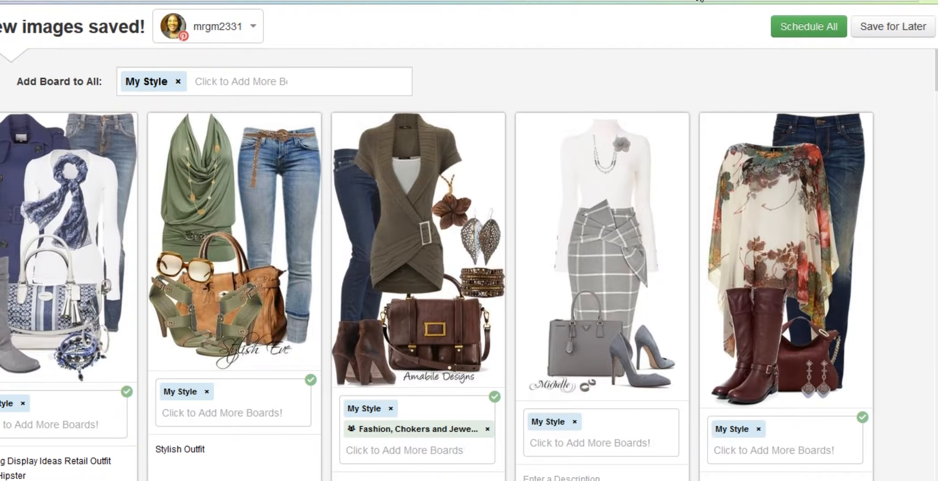
Save the draft Pins for later instead of scheduling them, and look over the drafts waiting to be scheduled
{"action": "left_click", "coordinate": [901, 28]}
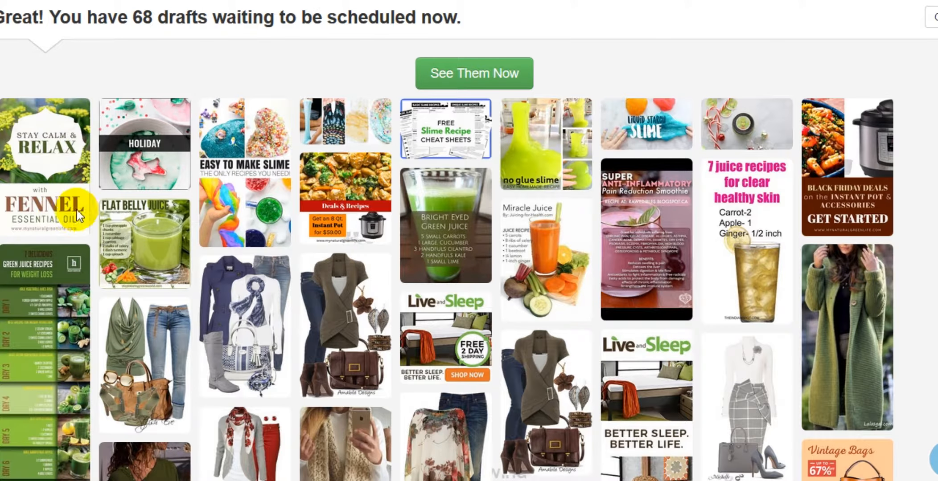
{"action": "scroll", "coordinate": [80, 213], "scroll_direction": "down", "scroll_amount": 10}
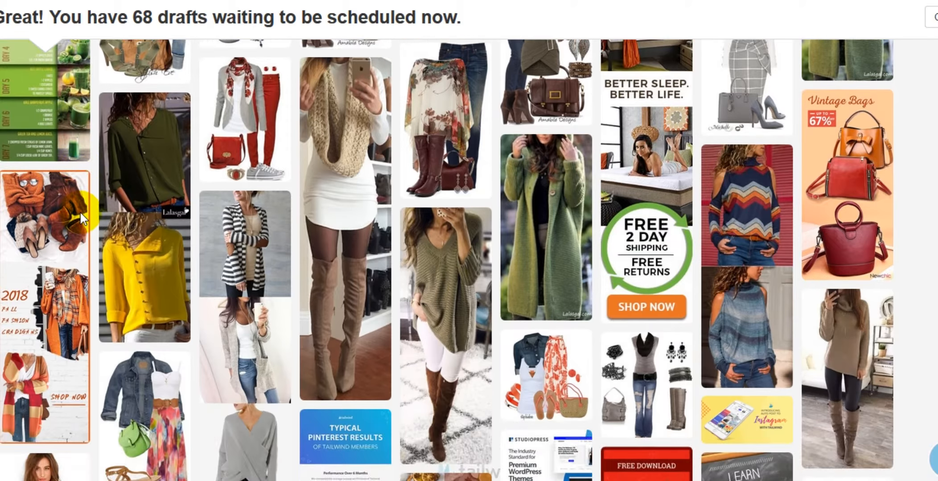
{"action": "scroll", "coordinate": [81, 212], "scroll_direction": "down", "scroll_amount": 8}
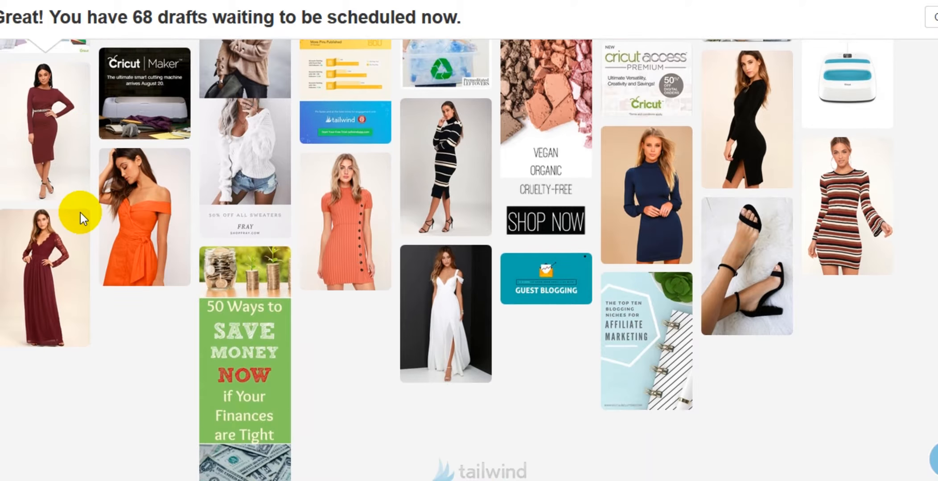
{"action": "scroll", "coordinate": [81, 213], "scroll_direction": "up", "scroll_amount": 18}
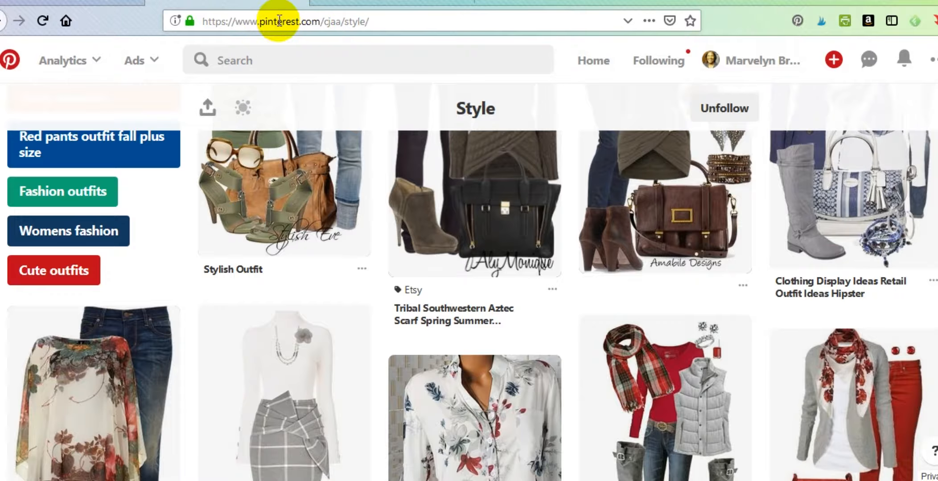
Switch to Pinterest, leave the followed profile's Style board and open the account's own profile page
{"action": "scroll", "coordinate": [373, 224], "scroll_direction": "up", "scroll_amount": 5}
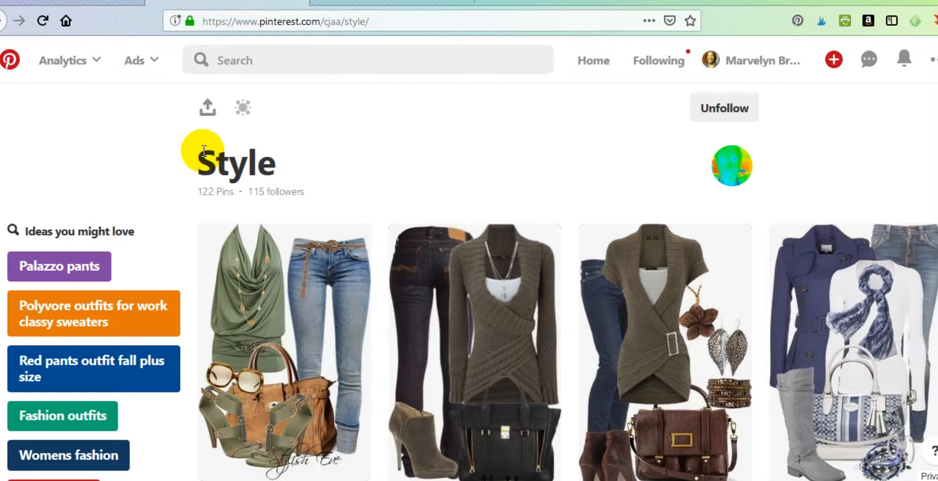
{"action": "left_click", "coordinate": [2, 21]}
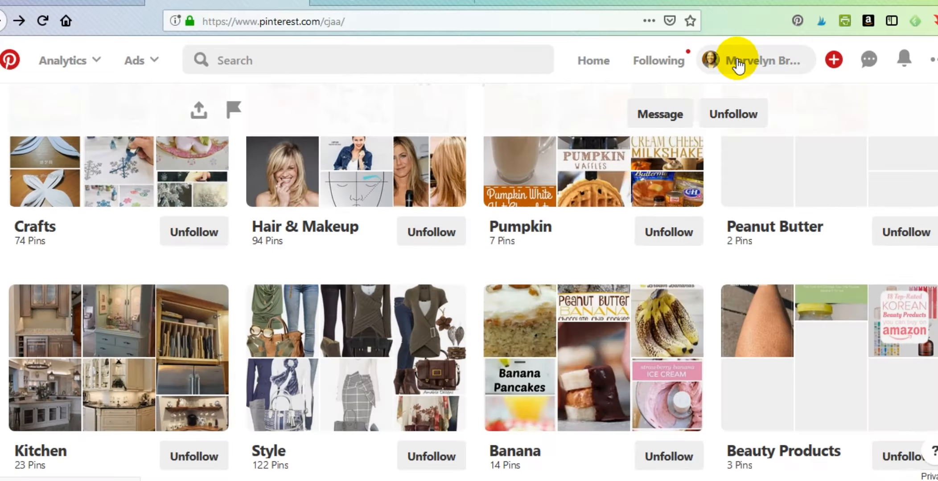
{"action": "left_click", "coordinate": [738, 63]}
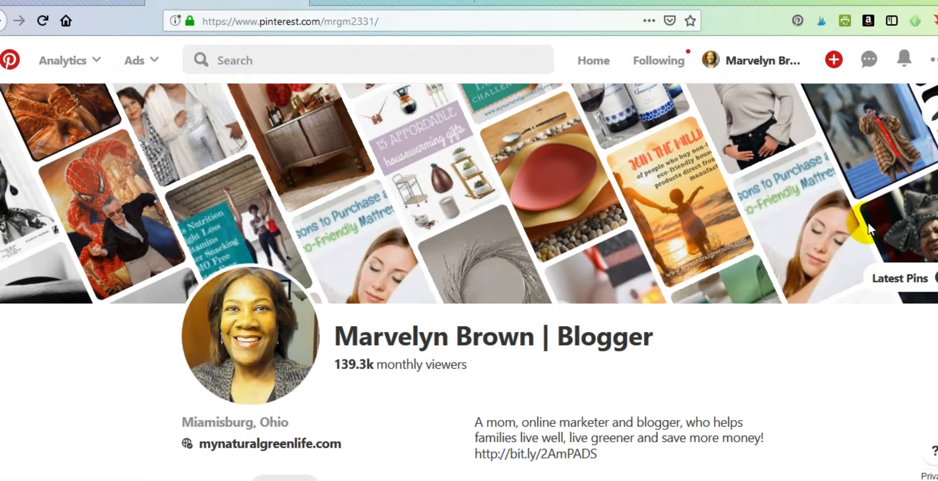
Review the Pinterest notifications for recent followers, saved and tried Pins and new board activity, and close the list
{"action": "left_click", "coordinate": [905, 62]}
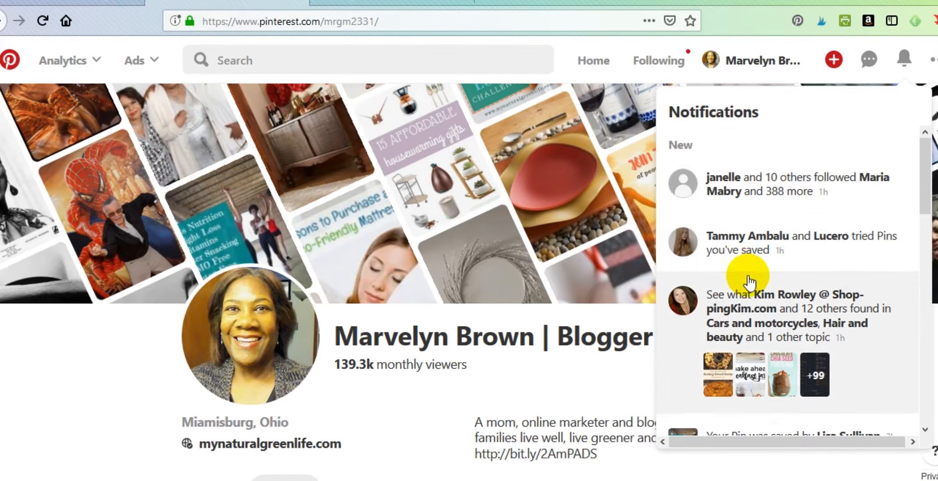
{"action": "scroll", "coordinate": [749, 281], "scroll_direction": "down", "scroll_amount": 10}
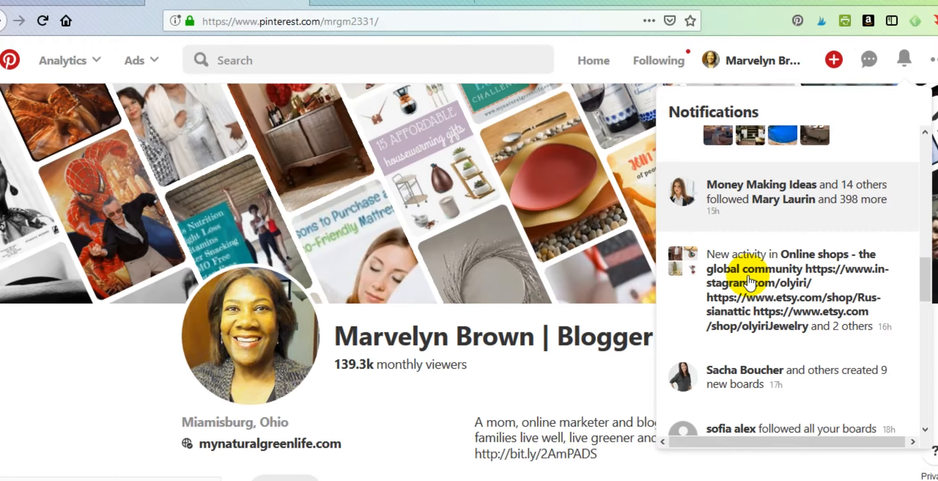
{"action": "scroll", "coordinate": [749, 281], "scroll_direction": "down", "scroll_amount": 5}
{"action": "scroll", "coordinate": [749, 282], "scroll_direction": "up", "scroll_amount": 12}
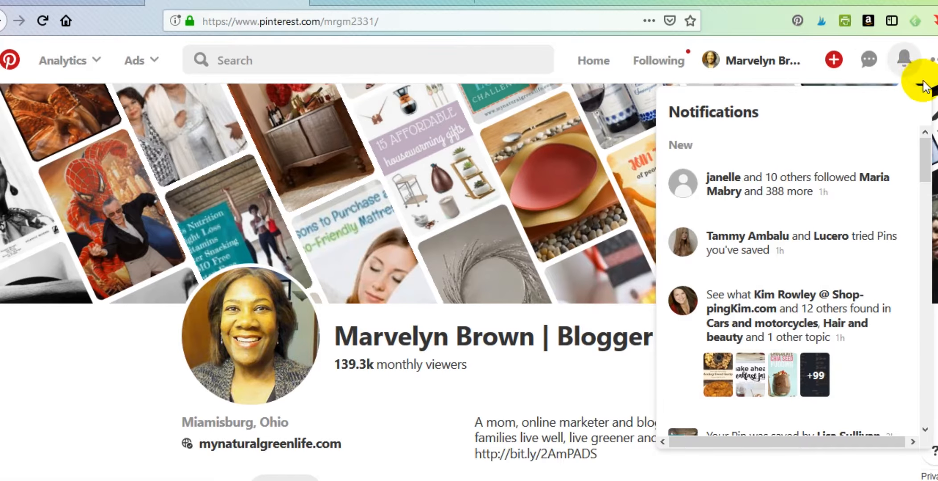
{"action": "scroll", "coordinate": [745, 248], "scroll_direction": "down", "scroll_amount": 5}
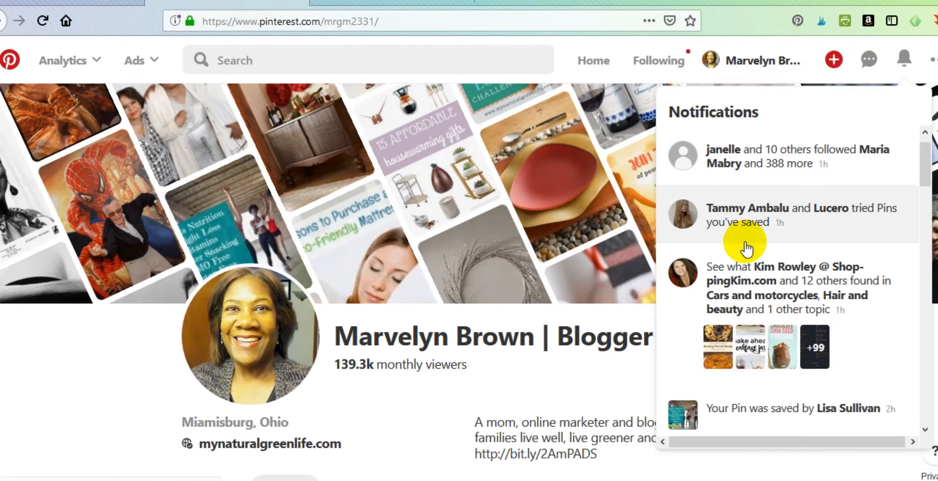
{"action": "scroll", "coordinate": [746, 247], "scroll_direction": "down", "scroll_amount": 10}
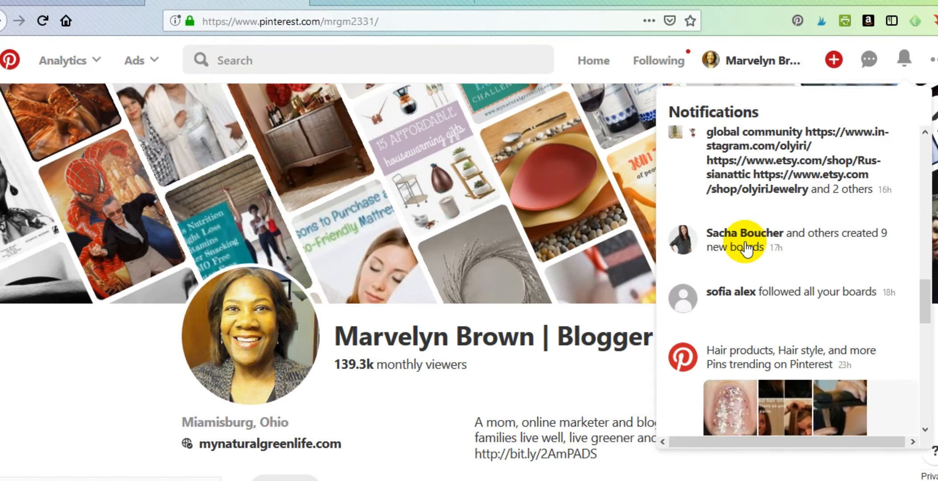
{"action": "scroll", "coordinate": [748, 246], "scroll_direction": "down", "scroll_amount": 4}
{"action": "scroll", "coordinate": [695, 249], "scroll_direction": "up", "scroll_amount": 8}
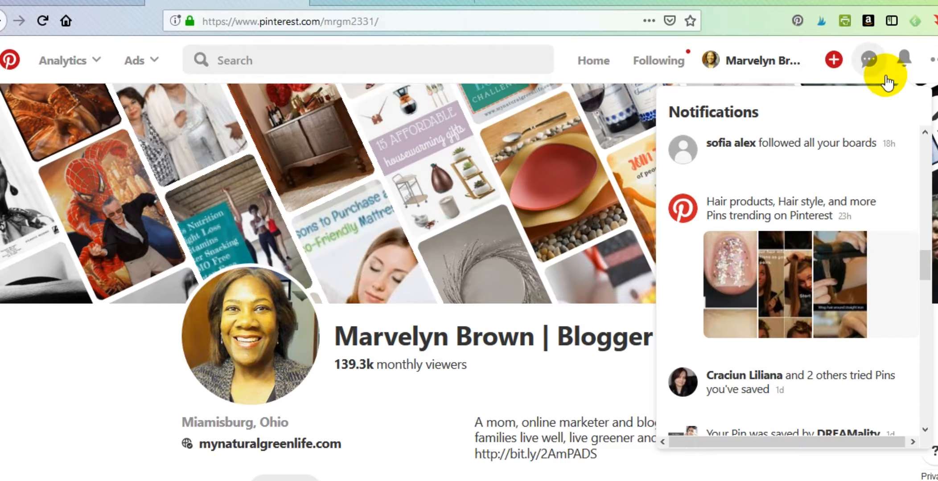
{"action": "left_click", "coordinate": [905, 62]}
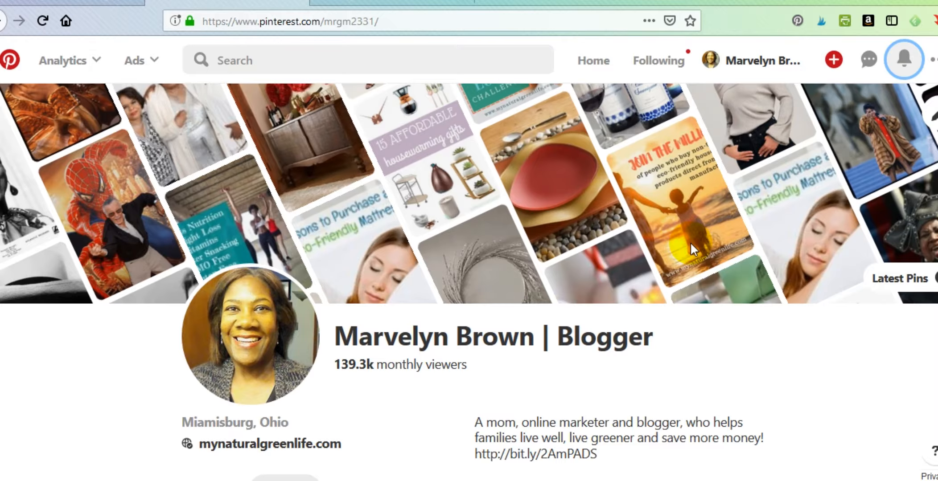
{"action": "scroll", "coordinate": [358, 234], "scroll_direction": "down", "scroll_amount": 2}
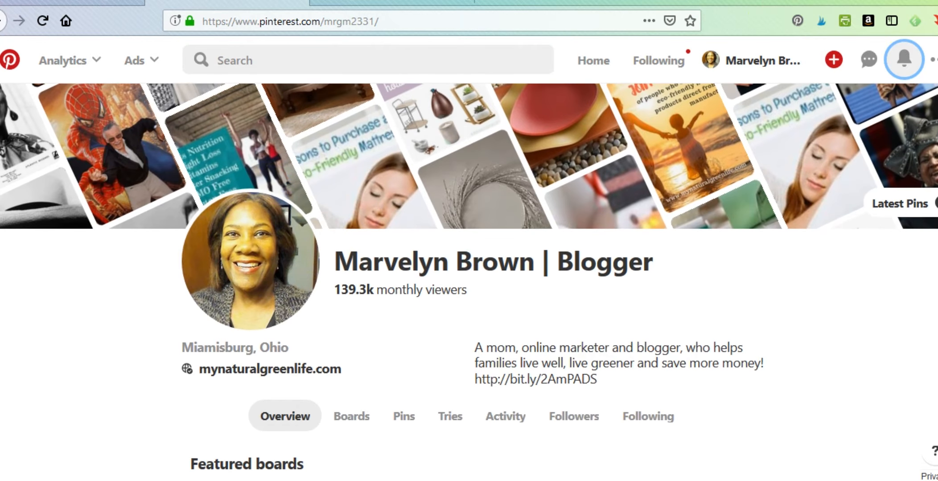
{"action": "scroll", "coordinate": [471, 305], "scroll_direction": "up", "scroll_amount": 2}
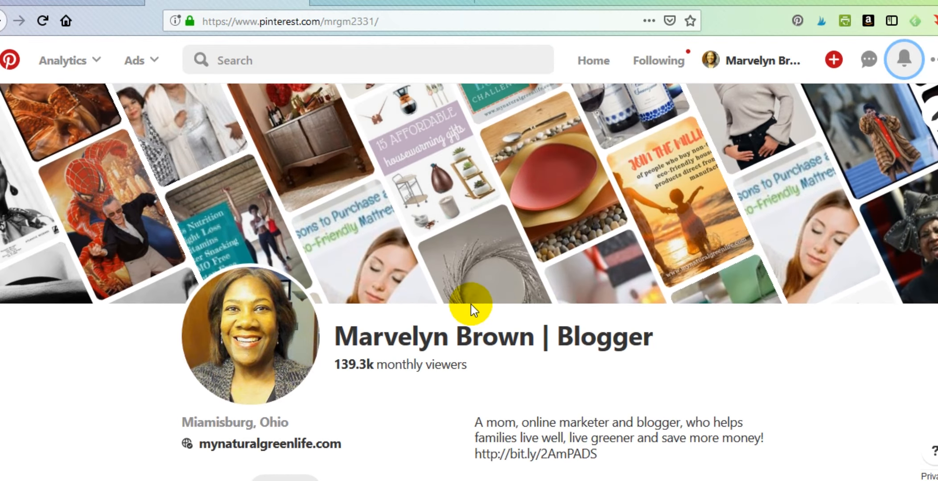